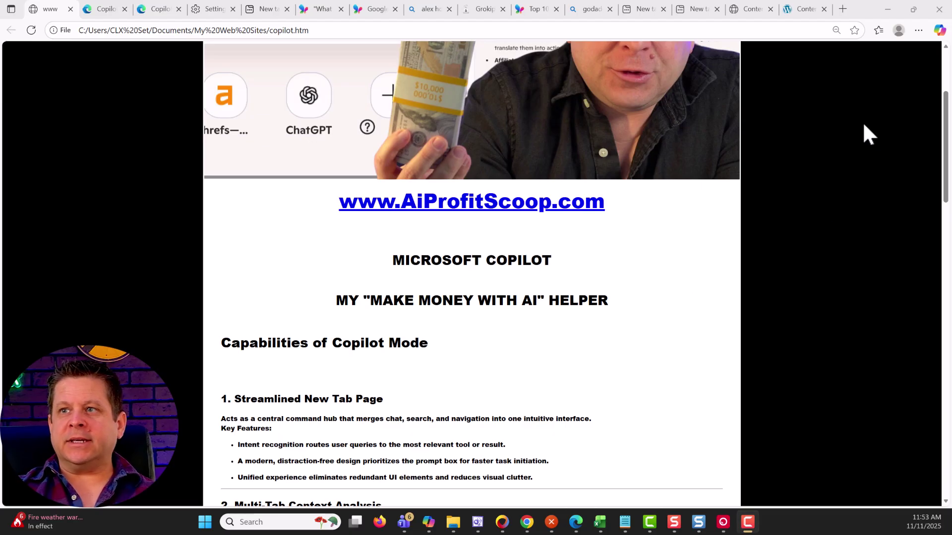
Step: Glance at the Copilot side panel, then view the Actions in Edge and Journeys introductions
{"action": "left_click", "coordinate": [940, 30]}
{"action": "scroll", "coordinate": [776, 179], "scroll_direction": "down", "scroll_amount": 15}
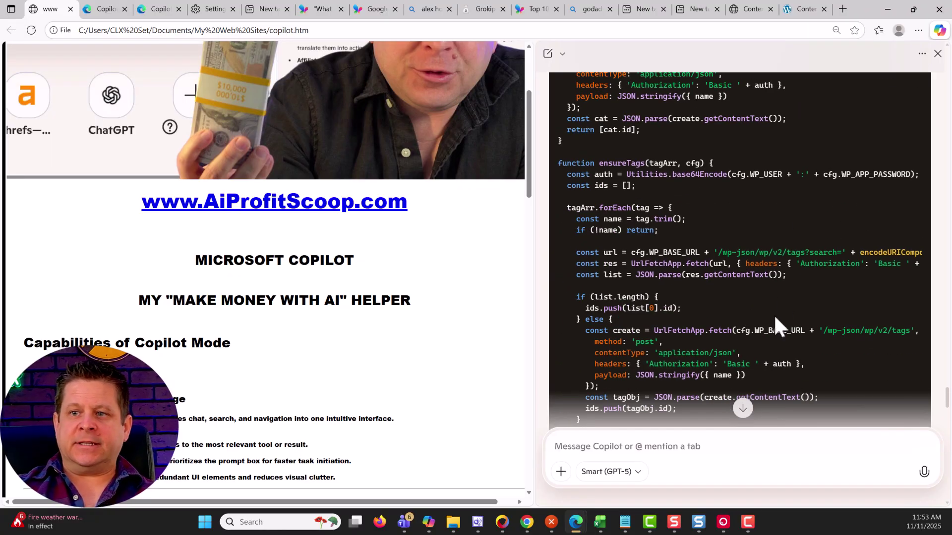
{"action": "scroll", "coordinate": [929, 70], "scroll_direction": "up", "scroll_amount": 5}
{"action": "left_click", "coordinate": [938, 53]}
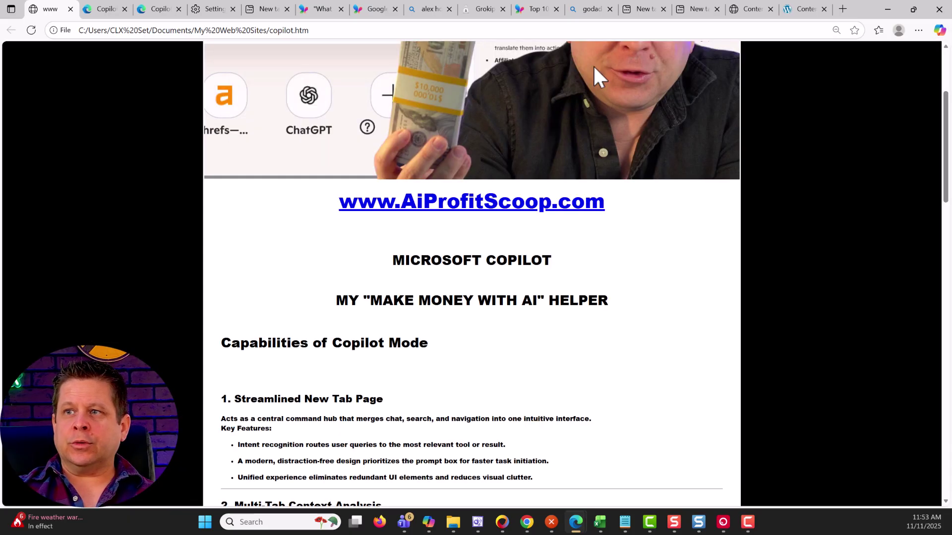
{"action": "left_click", "coordinate": [100, 10]}
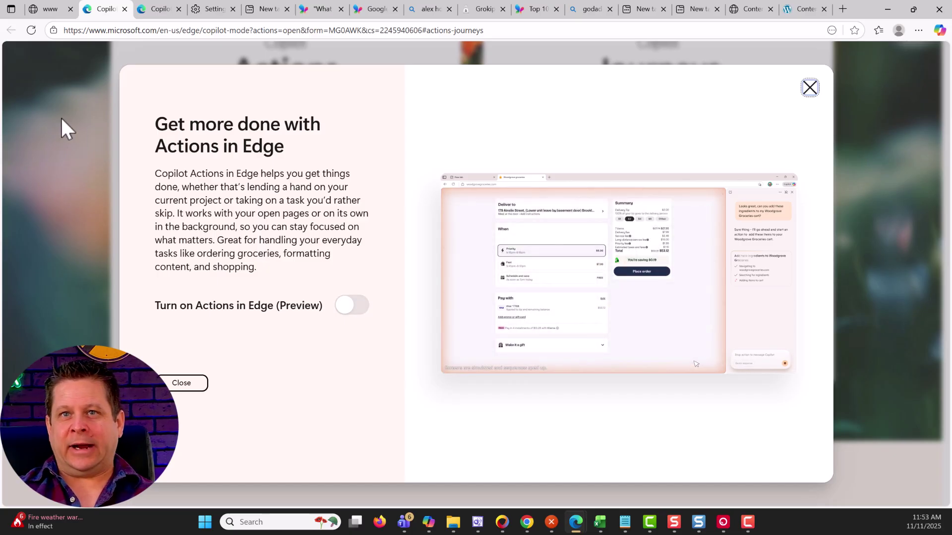
{"action": "left_click", "coordinate": [168, 12]}
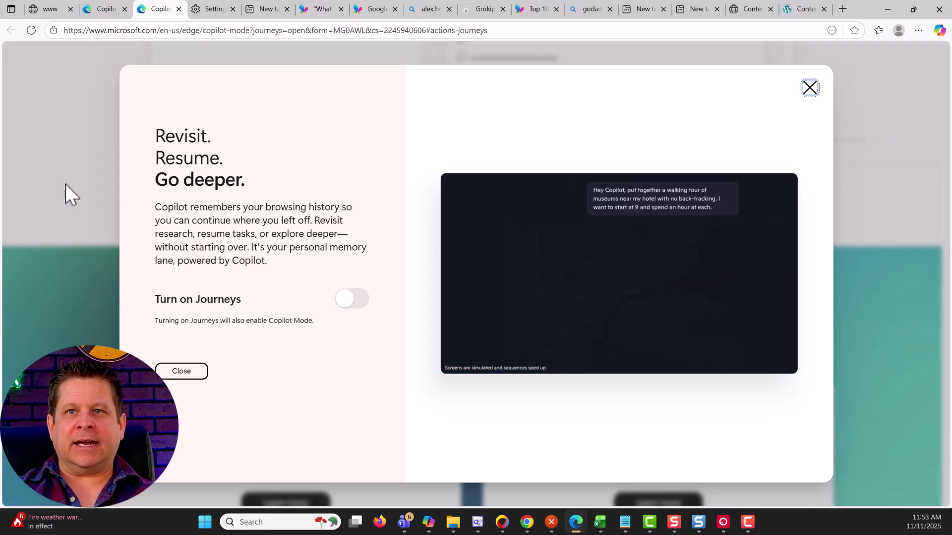
Step: Turn on Copilot Mode in AI innovations settings, check its preferences, then return to copilot.htm
{"action": "left_click", "coordinate": [205, 13]}
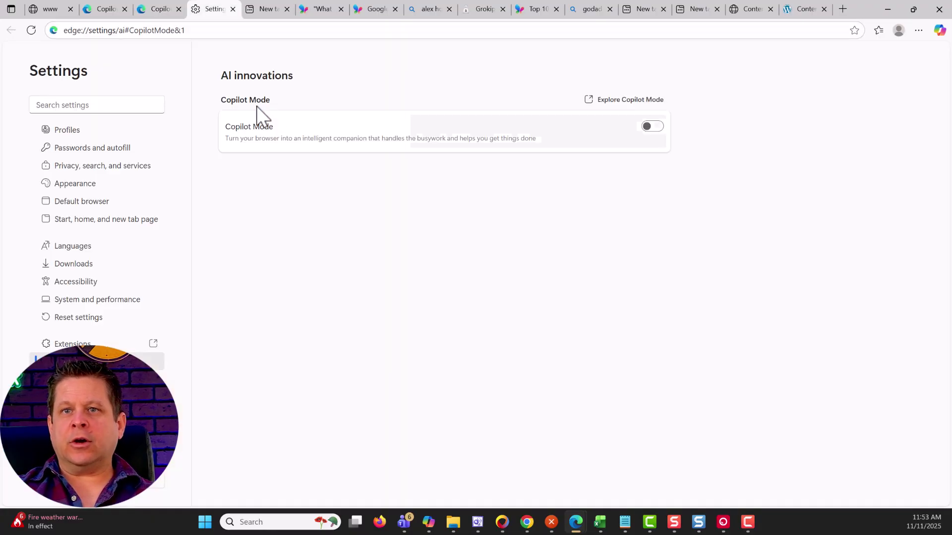
{"action": "key", "text": "ctrl+shift+Tab"}
{"action": "key", "text": "ctrl+Tab"}
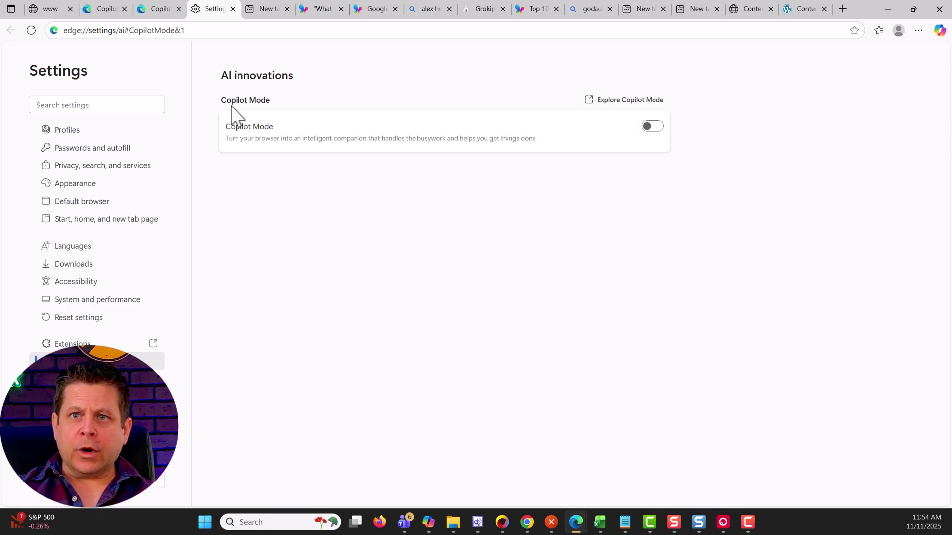
{"action": "left_click", "coordinate": [659, 128]}
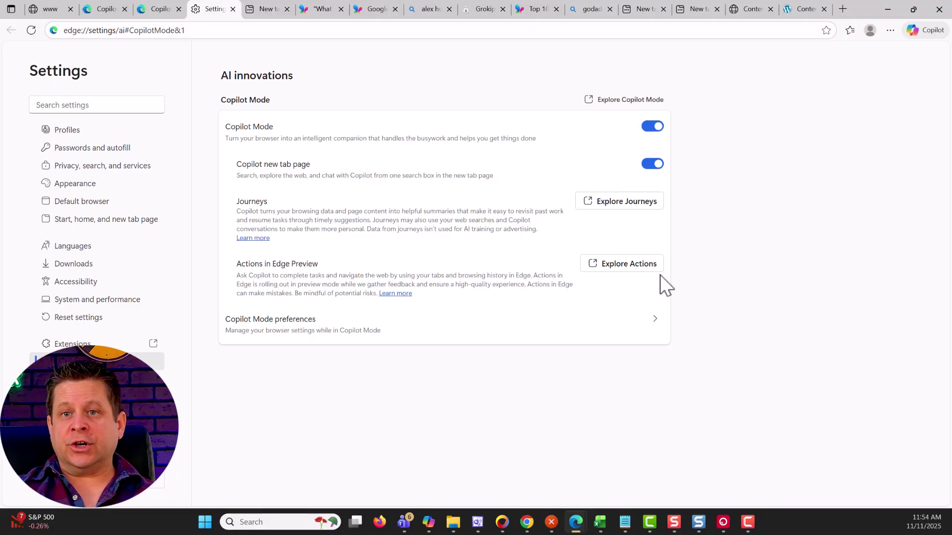
{"action": "left_click", "coordinate": [659, 333]}
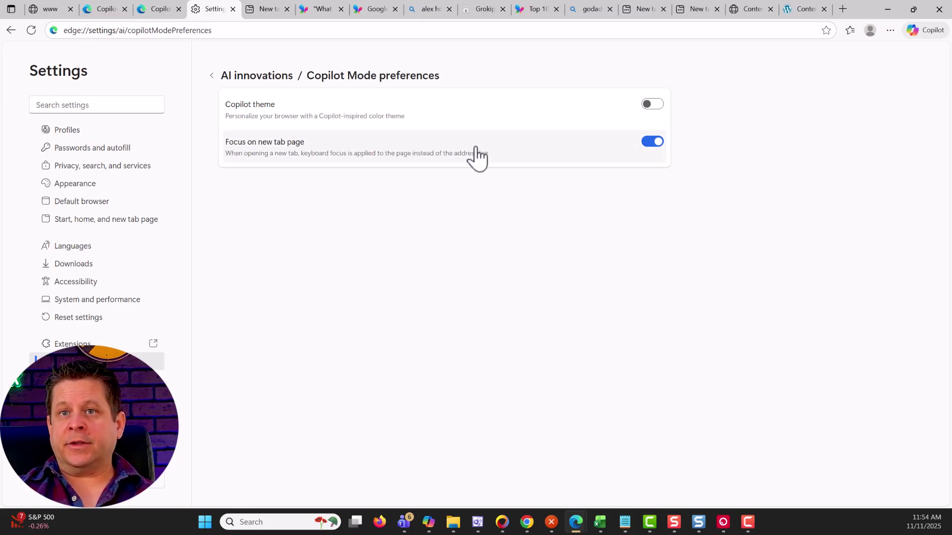
{"action": "left_click", "coordinate": [211, 76]}
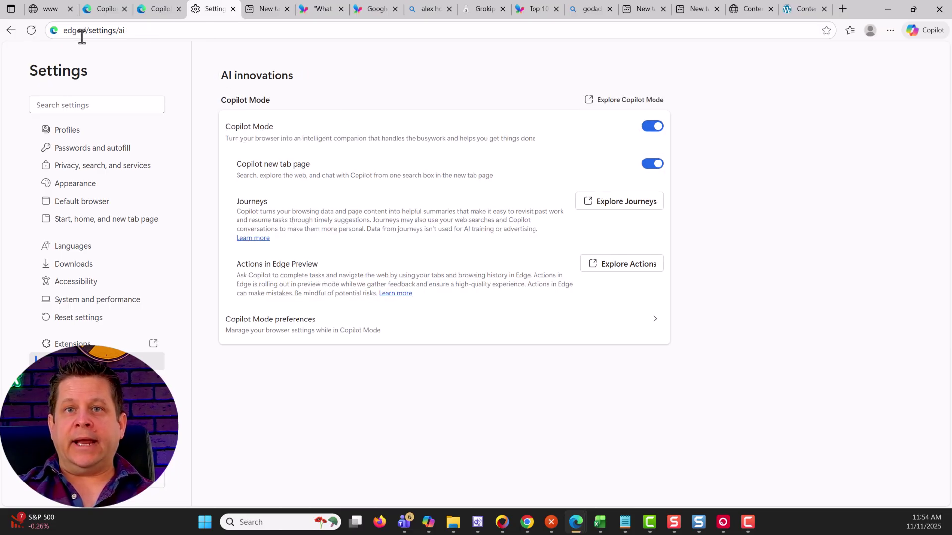
{"action": "left_click", "coordinate": [47, 9]}
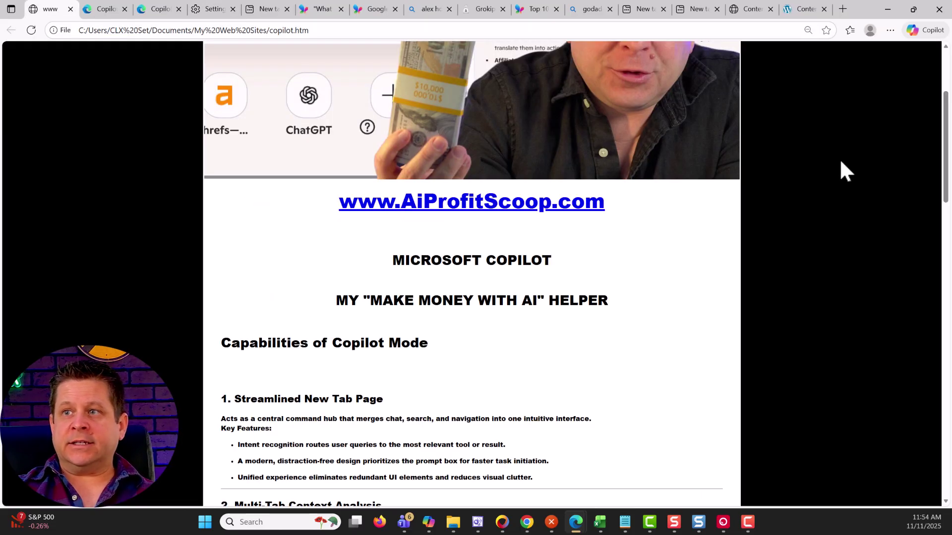
{"action": "left_click", "coordinate": [922, 32]}
{"action": "scroll", "coordinate": [876, 161], "scroll_direction": "down", "scroll_amount": 10}
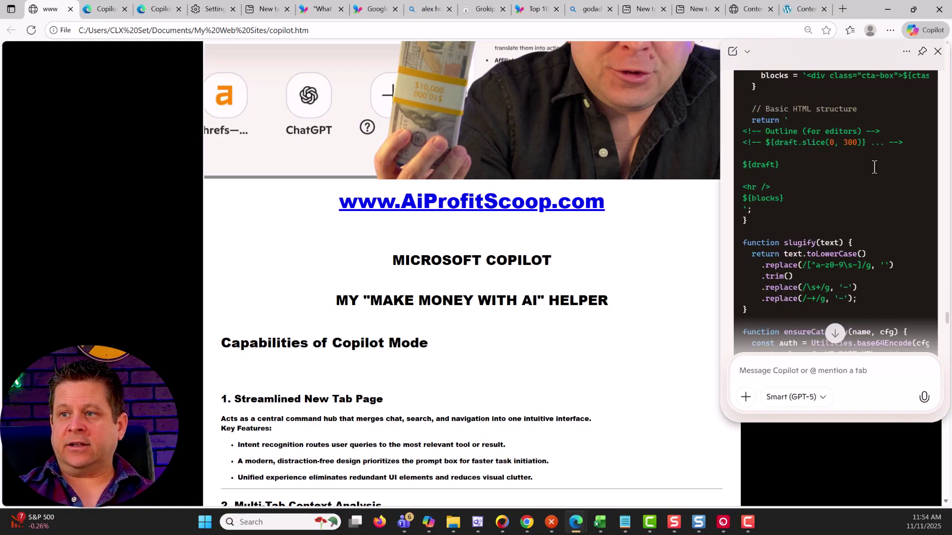
{"action": "scroll", "coordinate": [874, 167], "scroll_direction": "down", "scroll_amount": 10}
{"action": "scroll", "coordinate": [875, 176], "scroll_direction": "up", "scroll_amount": 5}
{"action": "scroll", "coordinate": [875, 176], "scroll_direction": "up", "scroll_amount": 1}
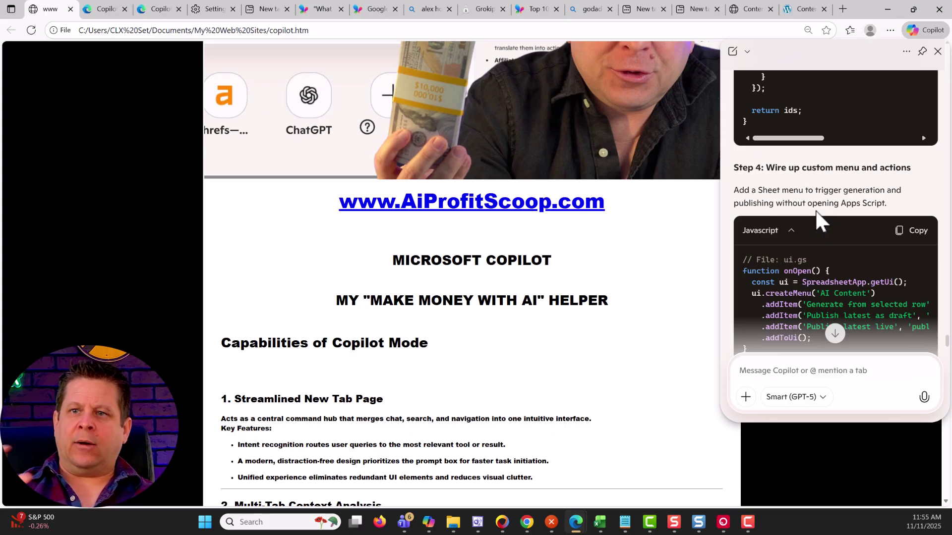
{"action": "scroll", "coordinate": [810, 152], "scroll_direction": "down", "scroll_amount": 10}
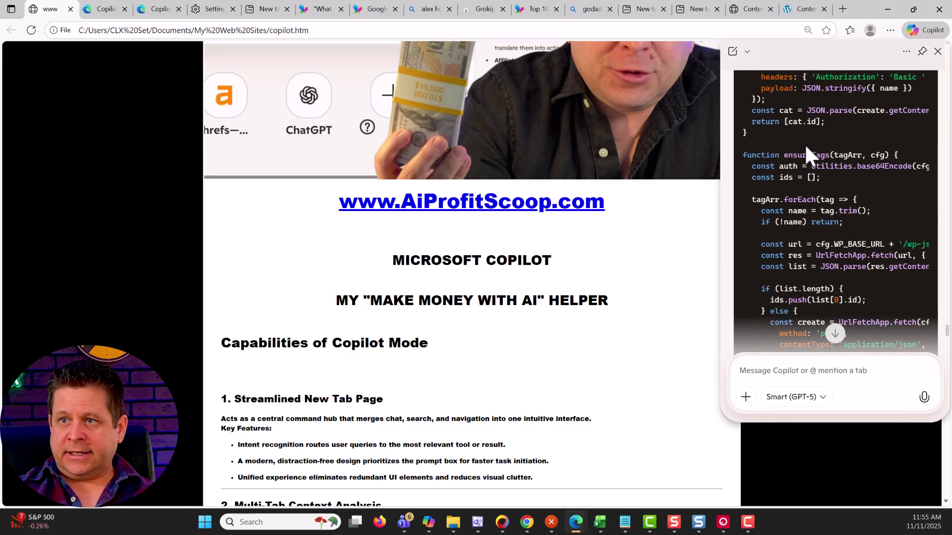
{"action": "scroll", "coordinate": [805, 148], "scroll_direction": "up", "scroll_amount": 4}
{"action": "scroll", "coordinate": [806, 146], "scroll_direction": "up", "scroll_amount": 10}
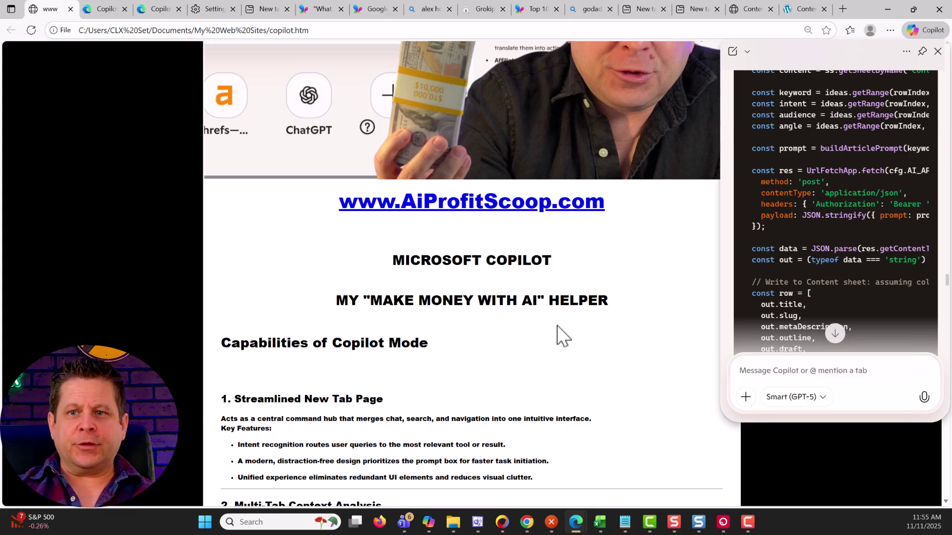
{"action": "mouse_move", "coordinate": [102, 17]}
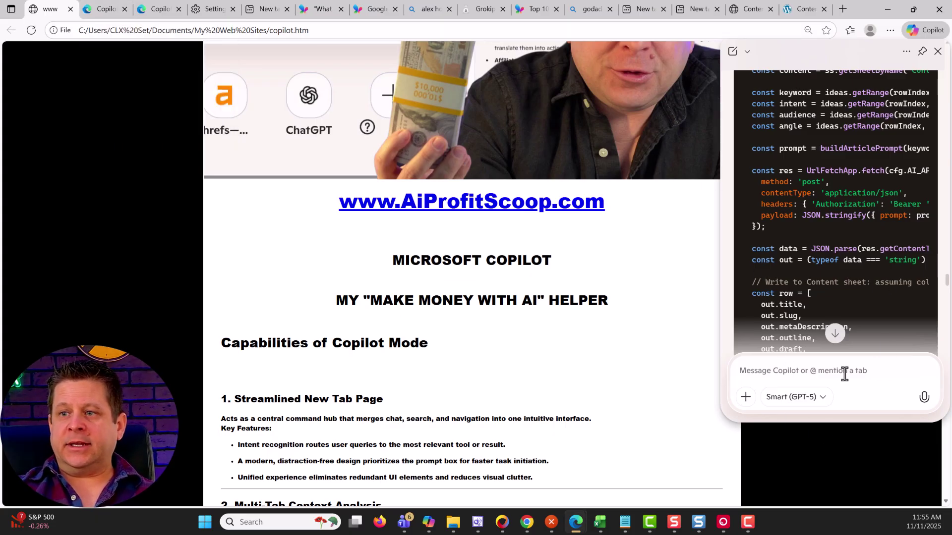
{"action": "left_click", "coordinate": [827, 373]}
{"action": "type", "text": "@"}
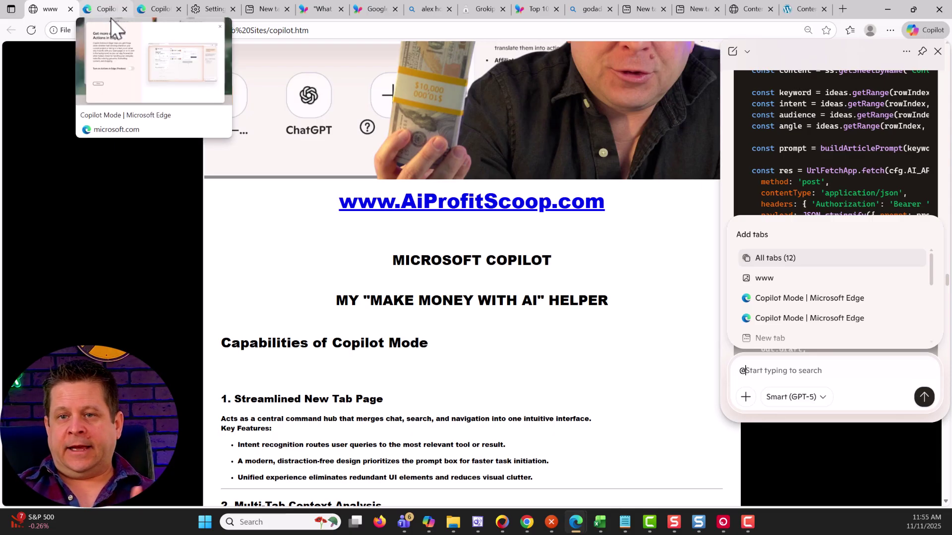
Step: Dismiss the Copilot side panel and scroll down the current page
{"action": "left_click", "coordinate": [462, 344]}
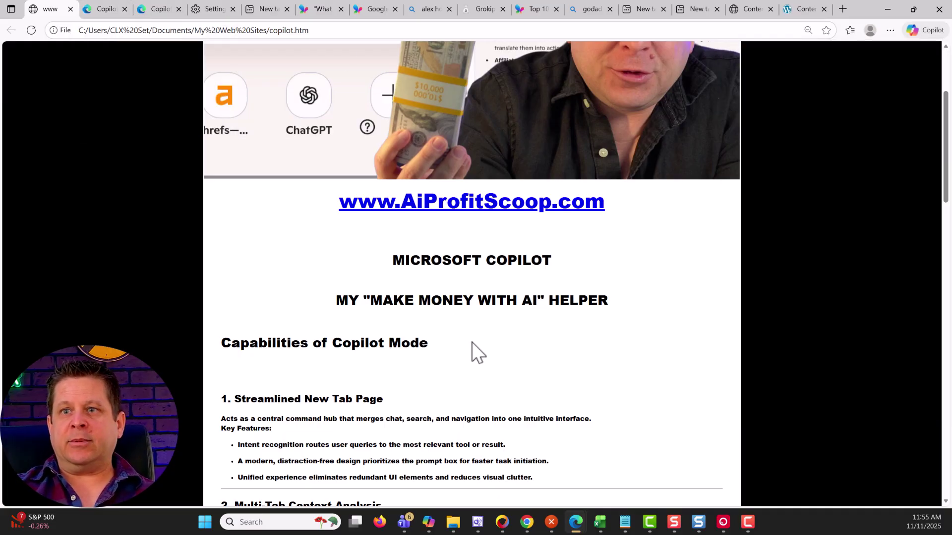
{"action": "scroll", "coordinate": [476, 352], "scroll_direction": "down", "scroll_amount": 3}
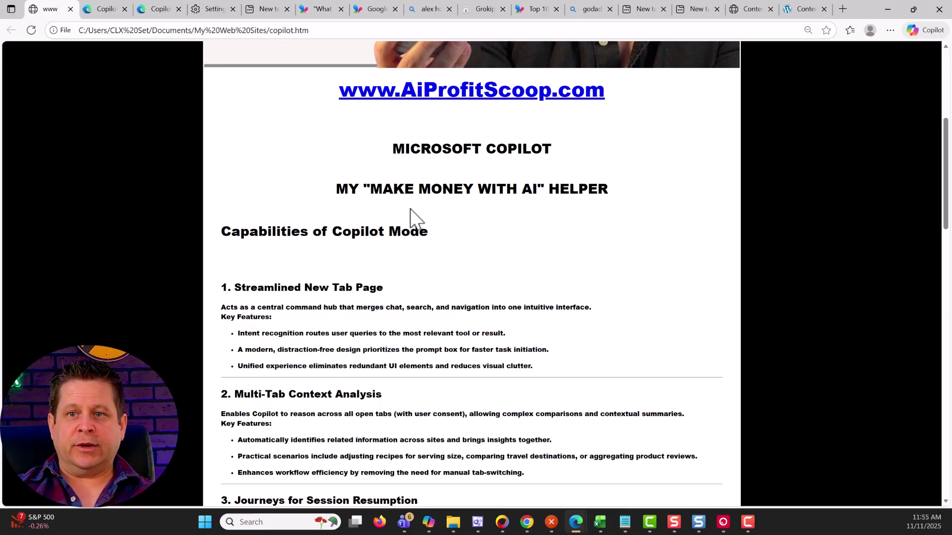
{"action": "scroll", "coordinate": [319, 252], "scroll_direction": "down", "scroll_amount": 3}
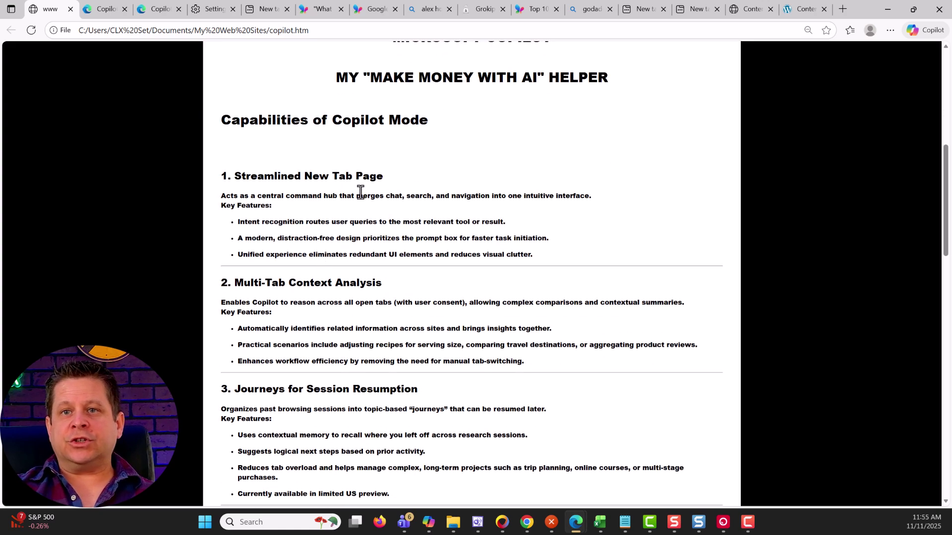
Step: Browse the new tab page's personalized news feed and load a fresh set of stories
{"action": "left_click", "coordinate": [257, 15]}
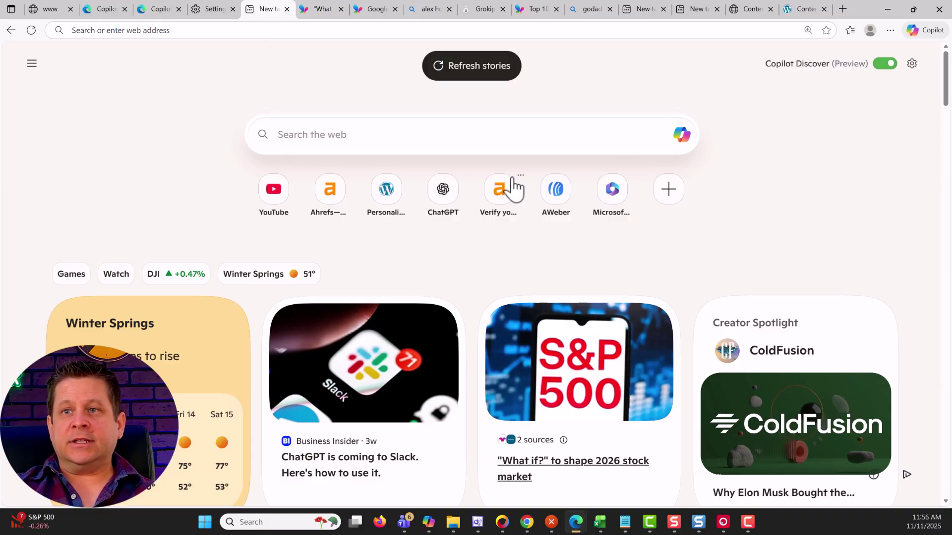
{"action": "scroll", "coordinate": [726, 213], "scroll_direction": "down", "scroll_amount": 8}
{"action": "scroll", "coordinate": [726, 203], "scroll_direction": "down", "scroll_amount": 20}
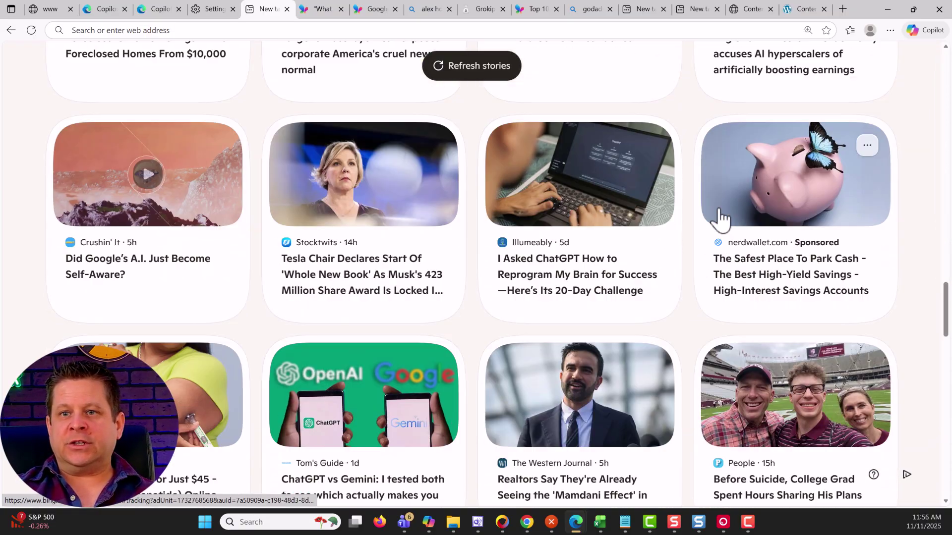
{"action": "scroll", "coordinate": [721, 219], "scroll_direction": "up", "scroll_amount": 20}
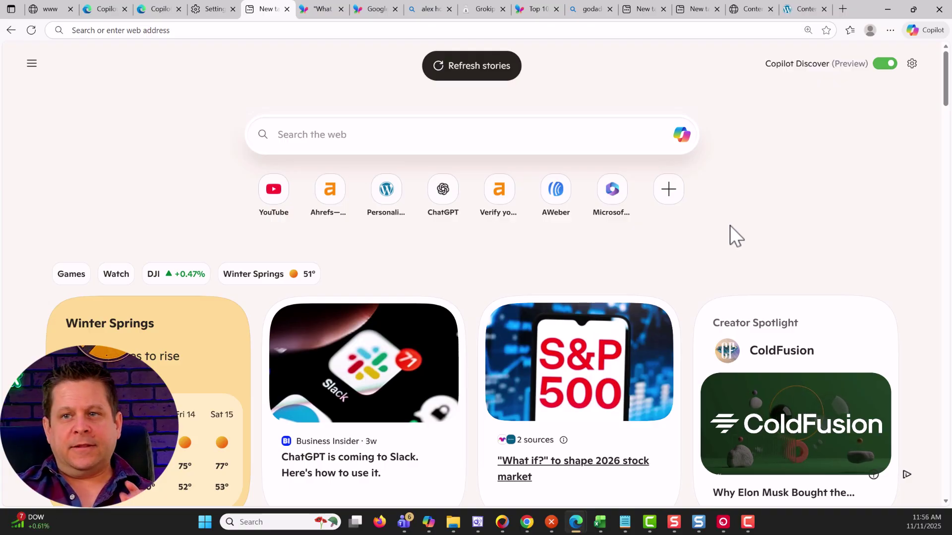
{"action": "left_click", "coordinate": [489, 72]}
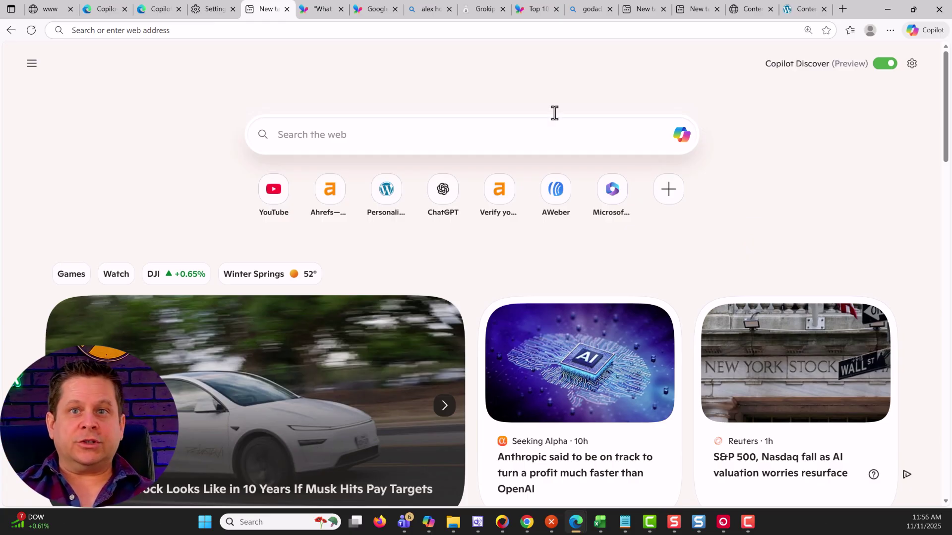
{"action": "left_click", "coordinate": [46, 10]}
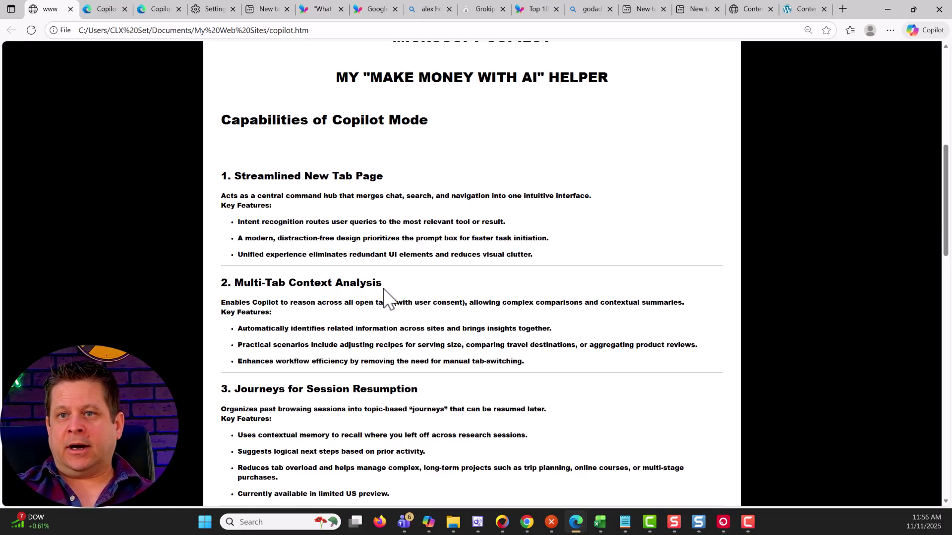
{"action": "scroll", "coordinate": [385, 295], "scroll_direction": "down", "scroll_amount": 1}
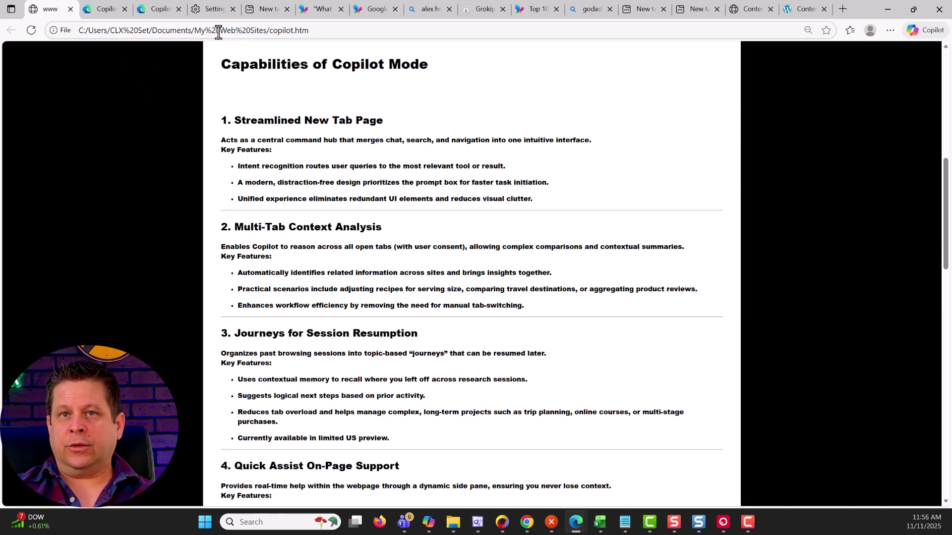
{"action": "mouse_move", "coordinate": [213, 17]}
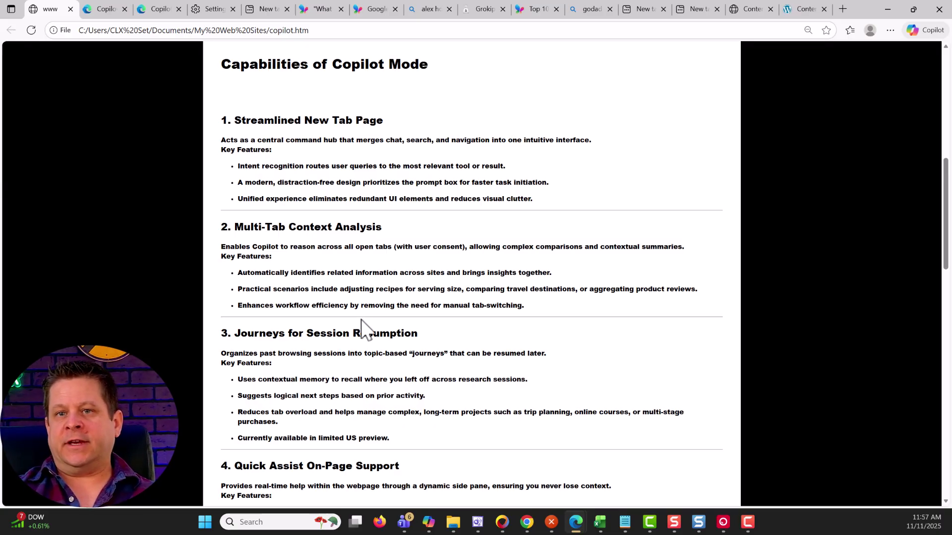
{"action": "scroll", "coordinate": [404, 333], "scroll_direction": "down", "scroll_amount": 3}
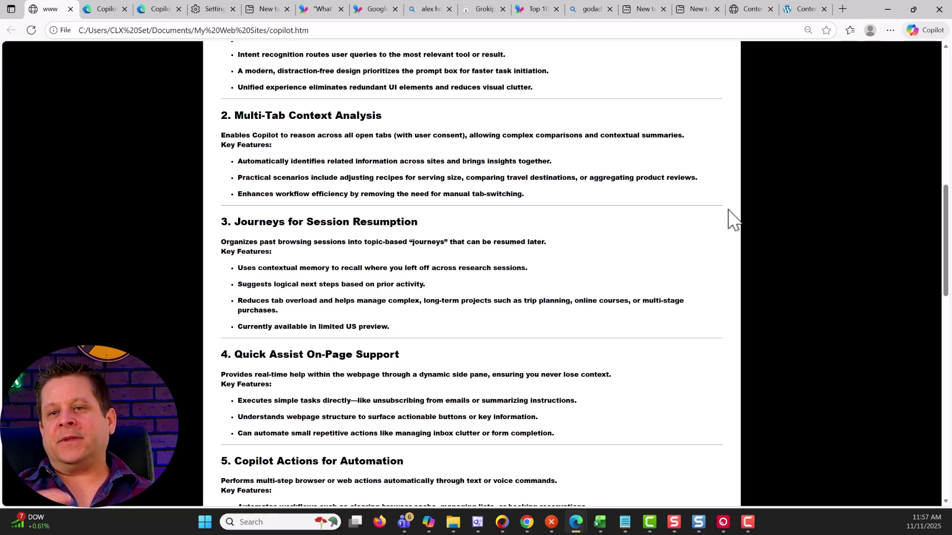
{"action": "scroll", "coordinate": [625, 307], "scroll_direction": "down", "scroll_amount": 3}
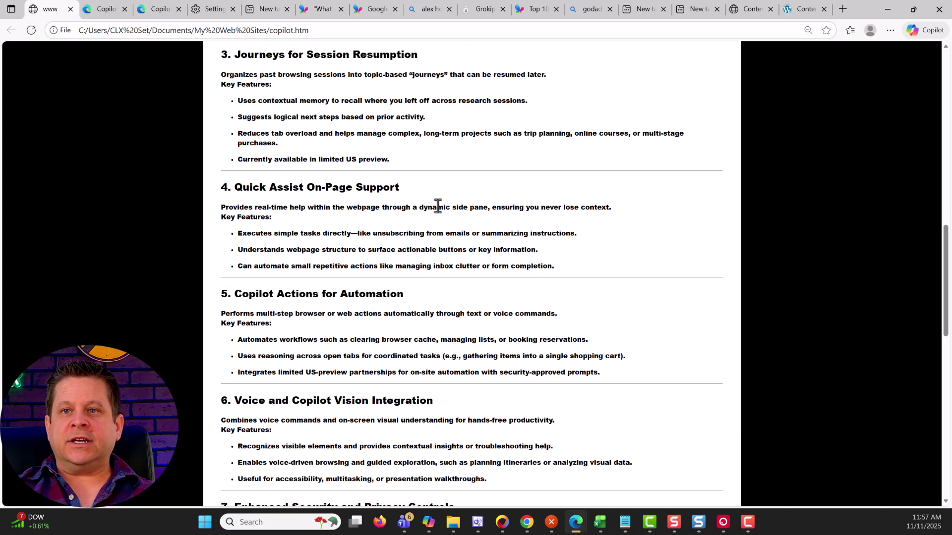
Step: On the Actions in Edge page, ask Copilot 'what is on this page'
{"action": "left_click", "coordinate": [104, 9]}
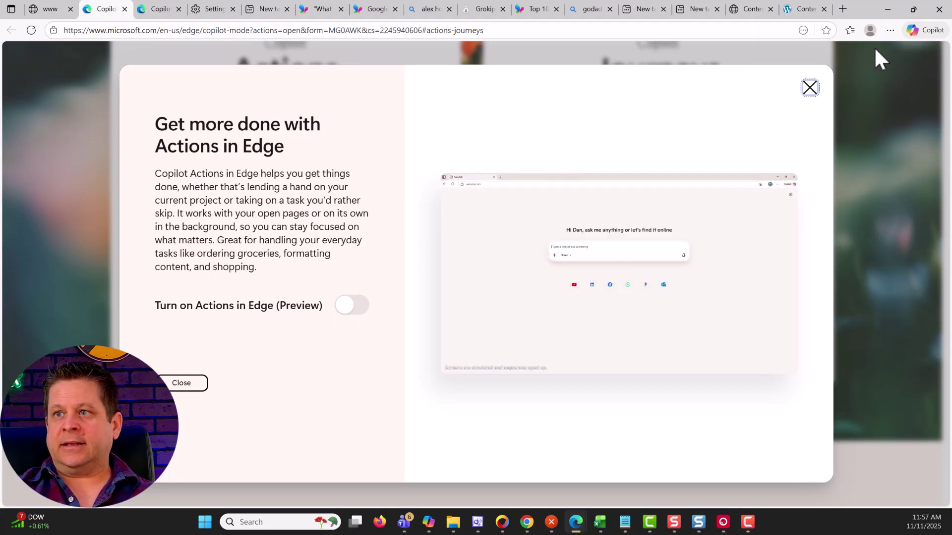
{"action": "left_click", "coordinate": [926, 30]}
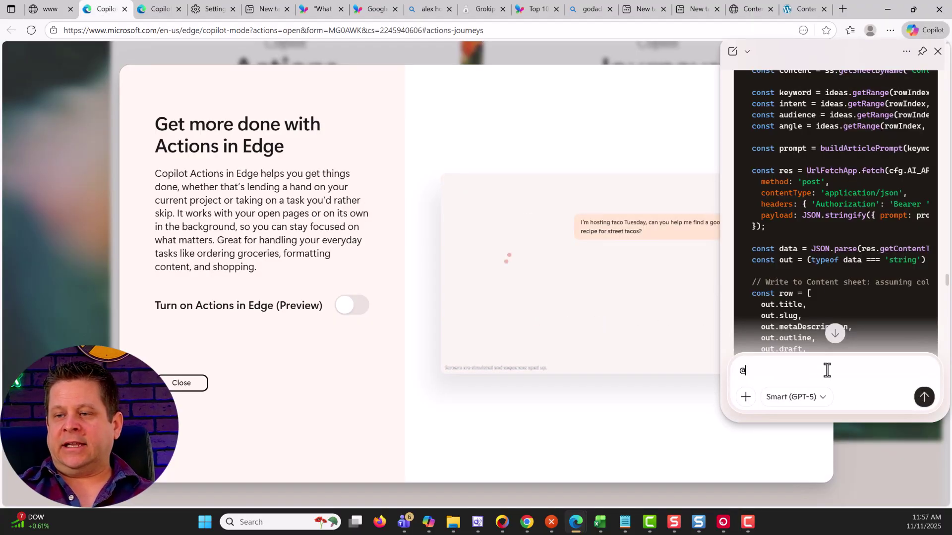
{"action": "key", "text": "BackSpace"}
{"action": "type", "text": "what is on this page"}
{"action": "key", "text": "Return"}
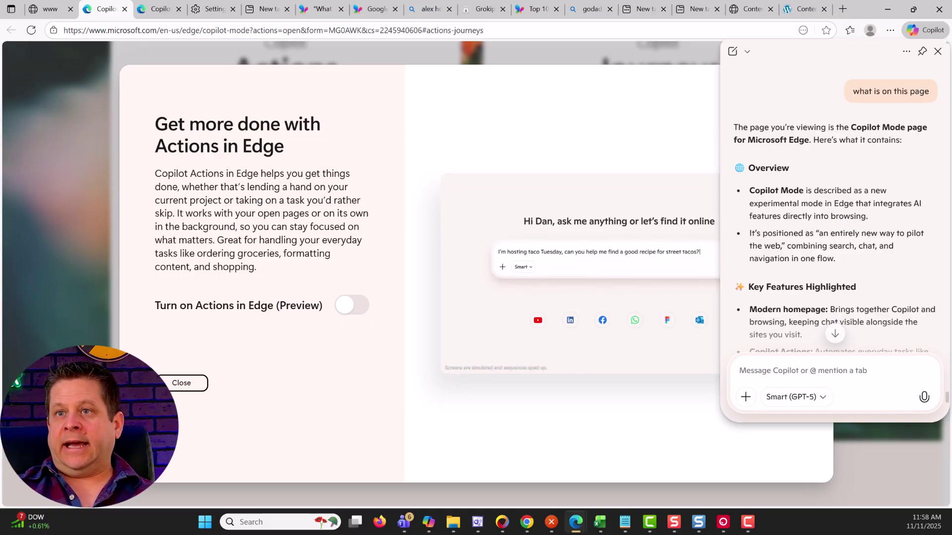
Step: Review Copilot's earlier answer beside the Top 10 OpenAI video page, then return to copilot.htm
{"action": "left_click", "coordinate": [528, 12]}
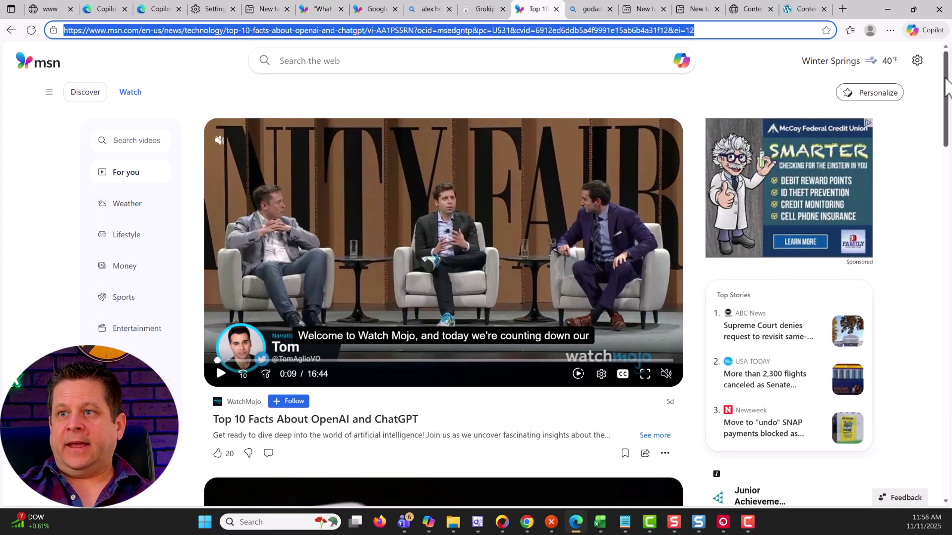
{"action": "left_click", "coordinate": [925, 30]}
{"action": "scroll", "coordinate": [892, 187], "scroll_direction": "down", "scroll_amount": 10}
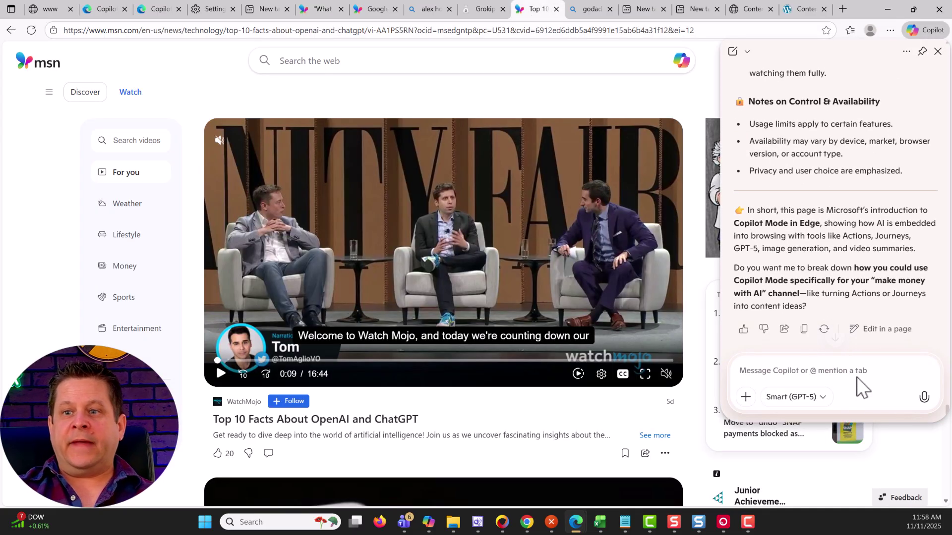
{"action": "left_click", "coordinate": [47, 10]}
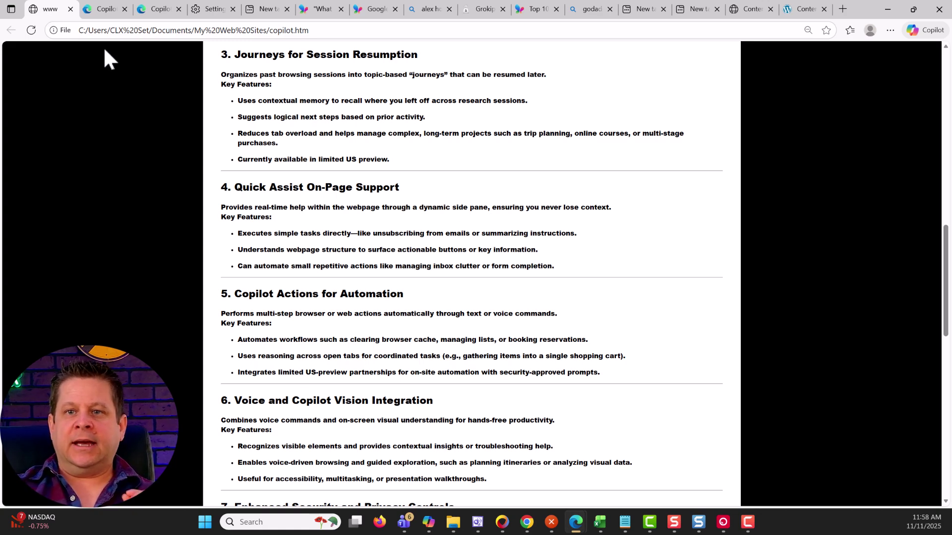
{"action": "scroll", "coordinate": [479, 337], "scroll_direction": "down", "scroll_amount": 2}
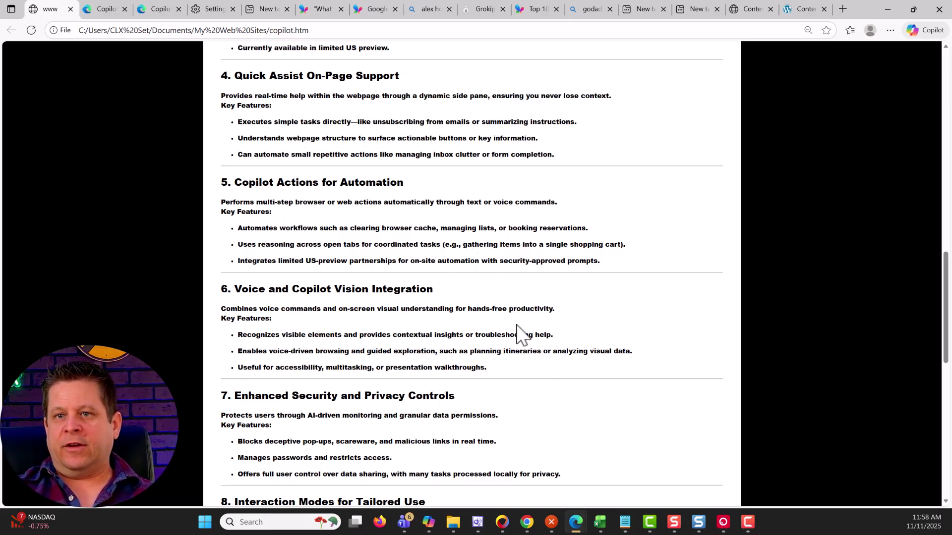
{"action": "scroll", "coordinate": [516, 323], "scroll_direction": "down", "scroll_amount": 2}
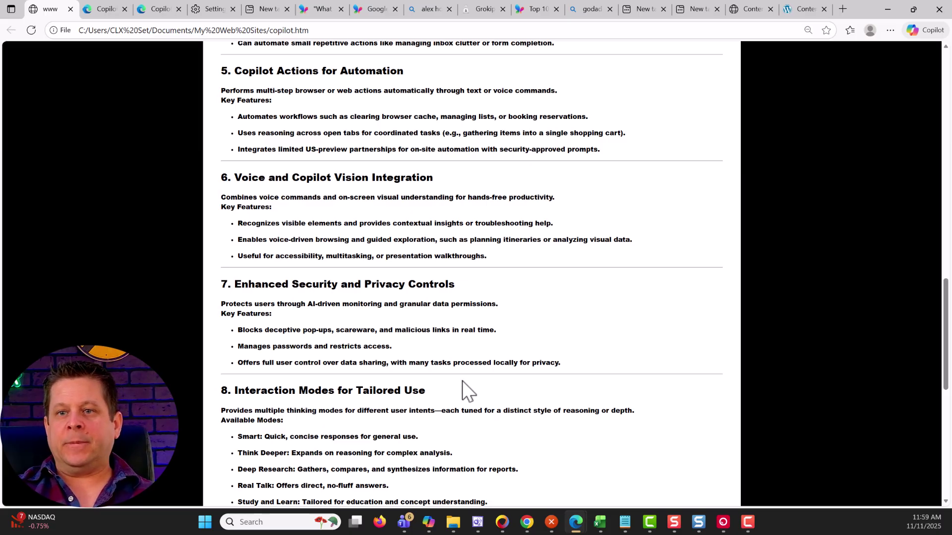
{"action": "scroll", "coordinate": [462, 381], "scroll_direction": "down", "scroll_amount": 3}
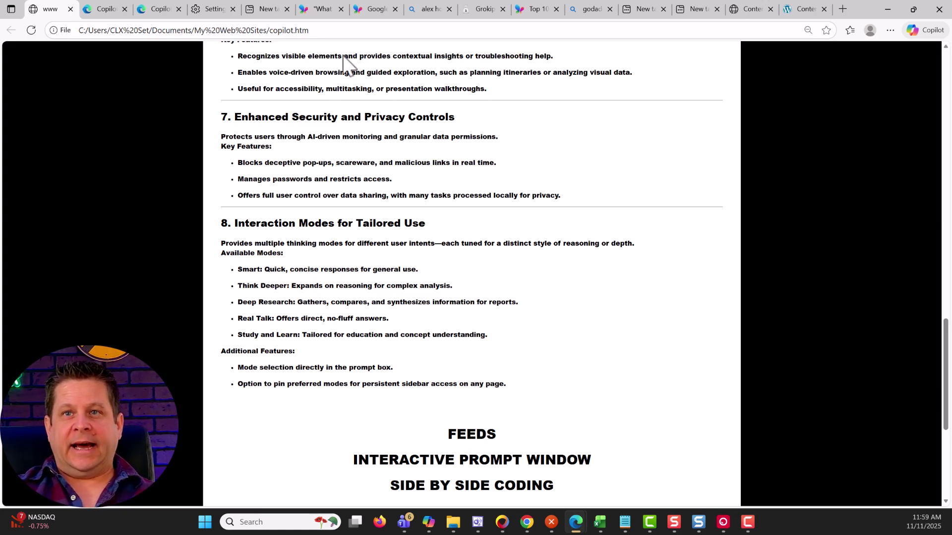
{"action": "mouse_move", "coordinate": [313, 7]}
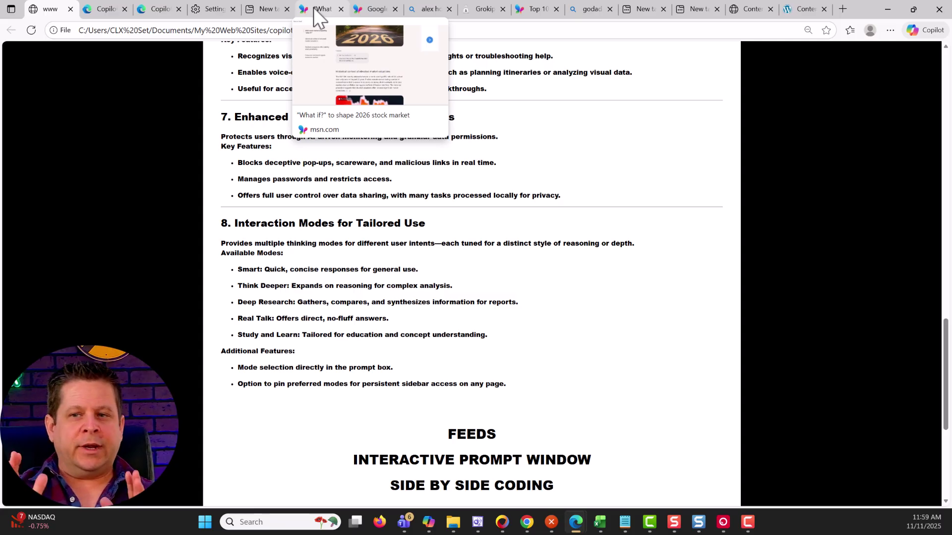
Step: Scroll to the bottom of copilot.htm and highlight the FEEDS heading
{"action": "scroll", "coordinate": [452, 251], "scroll_direction": "down", "scroll_amount": 5}
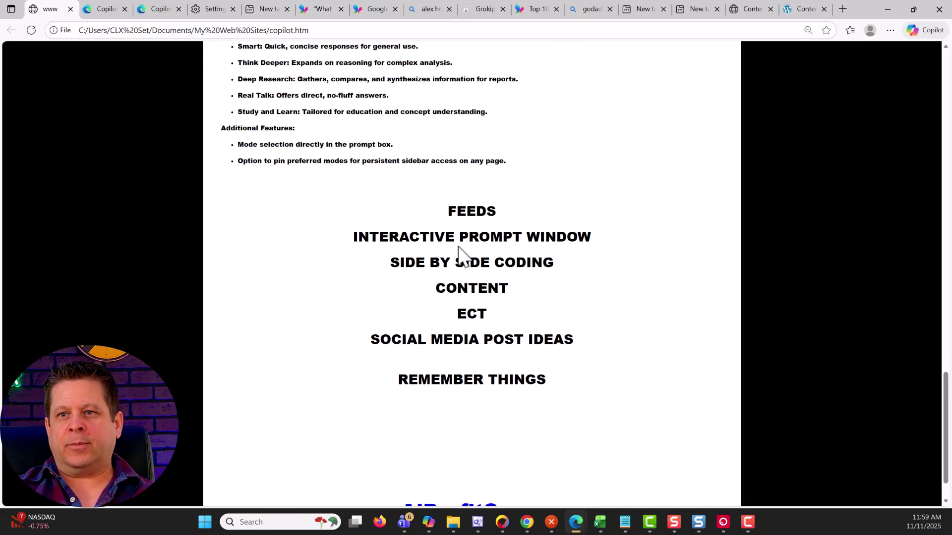
{"action": "scroll", "coordinate": [467, 261], "scroll_direction": "down", "scroll_amount": 1}
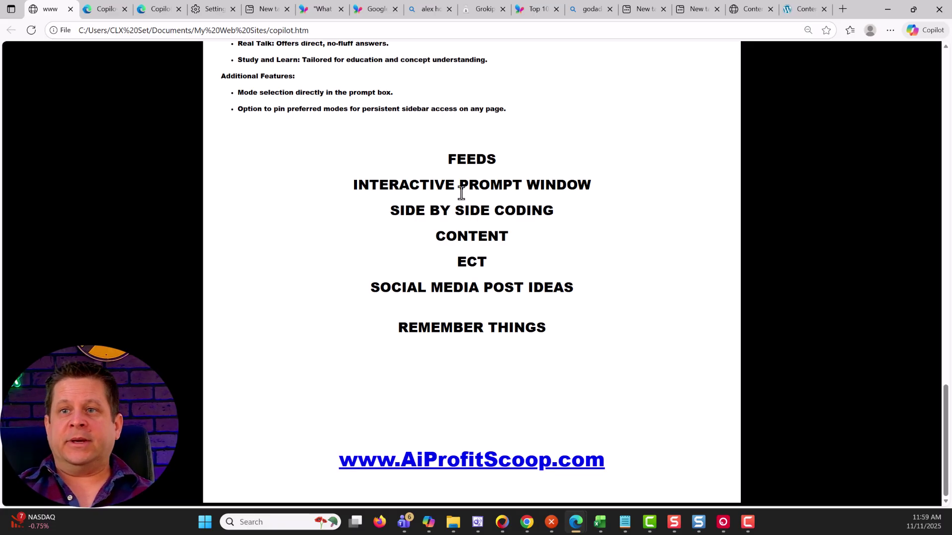
{"action": "left_click_drag", "start_coordinate": [522, 158], "coordinate": [446, 160]}
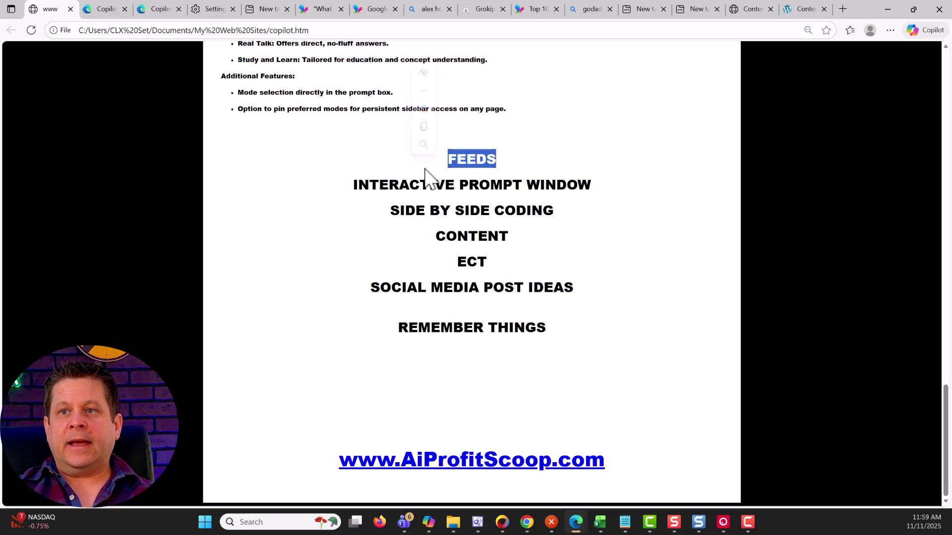
Step: Flip through the Actions, Journeys and settings tabs, then open Copilot beside the new tab feed
{"action": "left_click", "coordinate": [114, 13]}
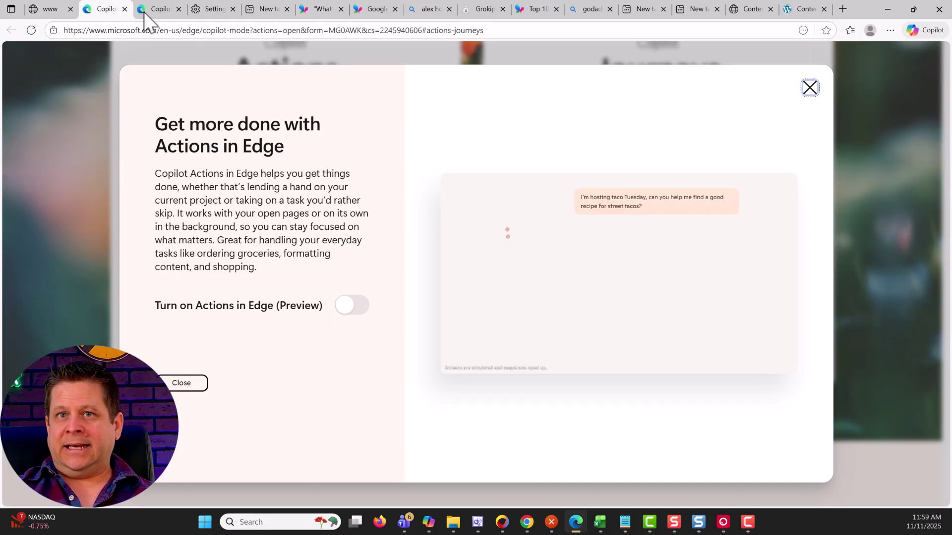
{"action": "left_click", "coordinate": [163, 13]}
{"action": "left_click", "coordinate": [213, 12]}
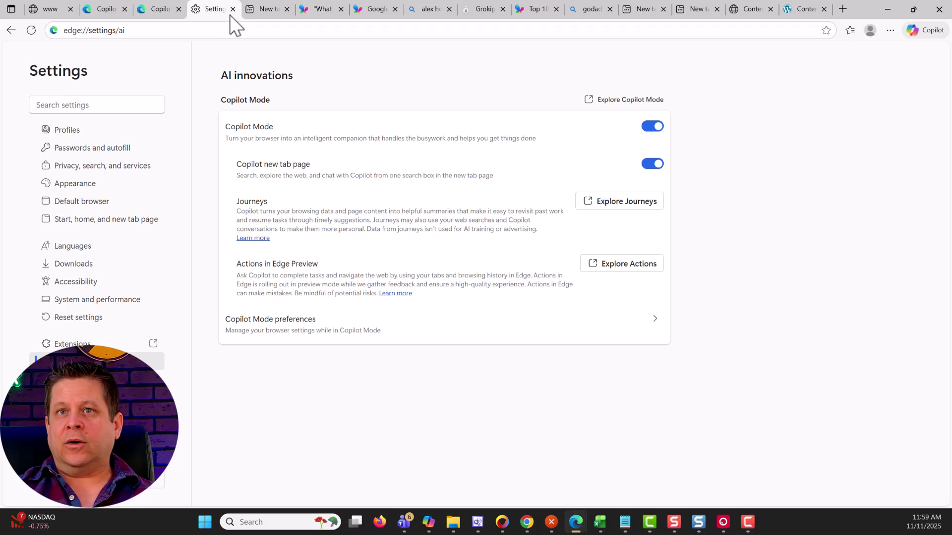
{"action": "left_click", "coordinate": [267, 8]}
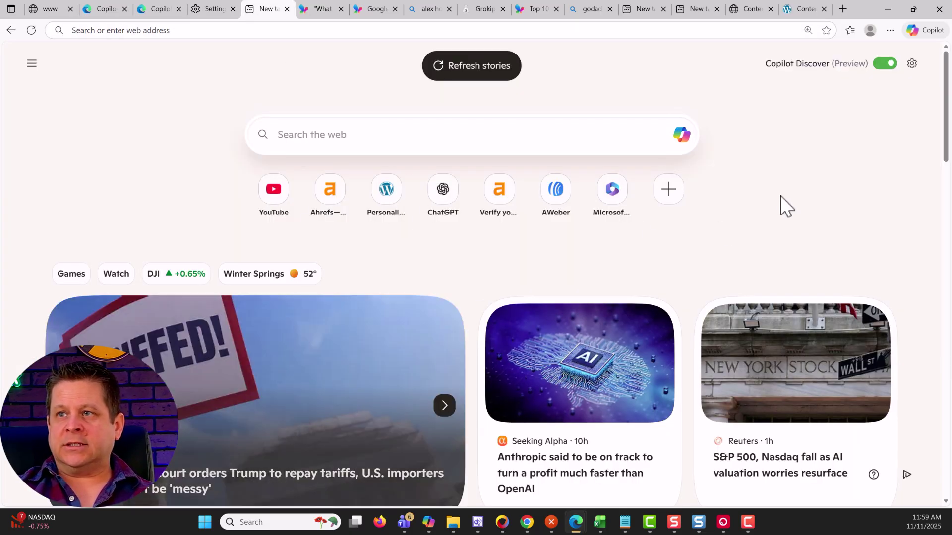
{"action": "left_click", "coordinate": [925, 31]}
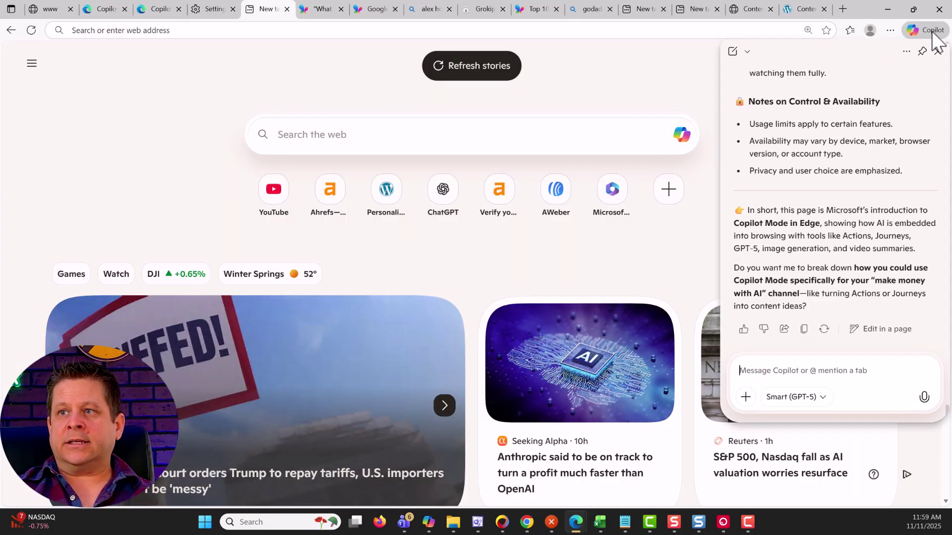
Step: In a new Copilot chat, ask for news items from this page suited to a make money channel
{"action": "left_click", "coordinate": [733, 51]}
{"action": "left_click", "coordinate": [817, 237]}
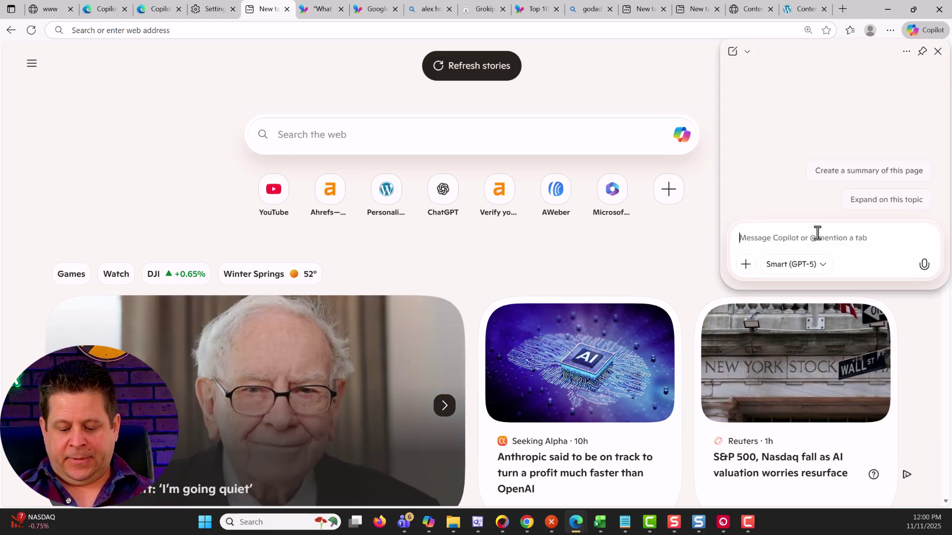
{"action": "type", "text": "i have a make "}
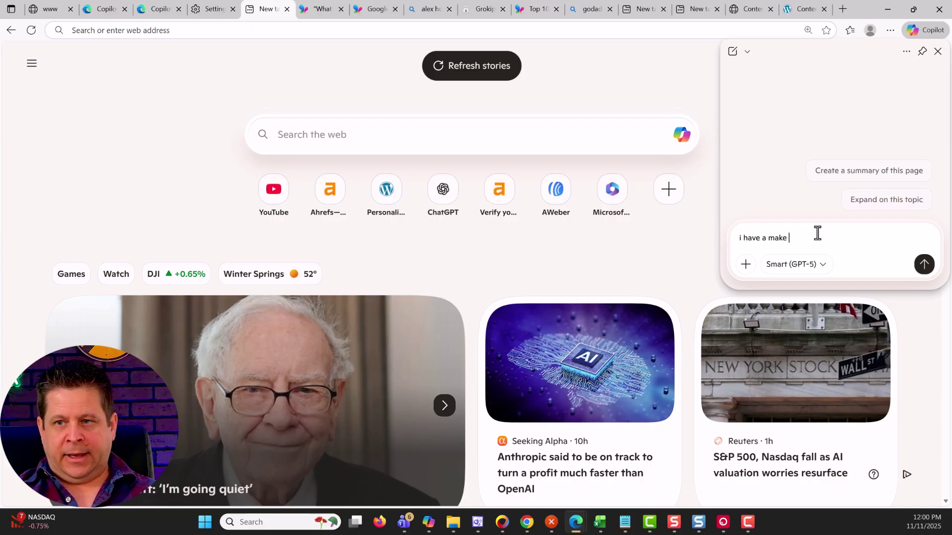
{"action": "type", "text": "money channel"}
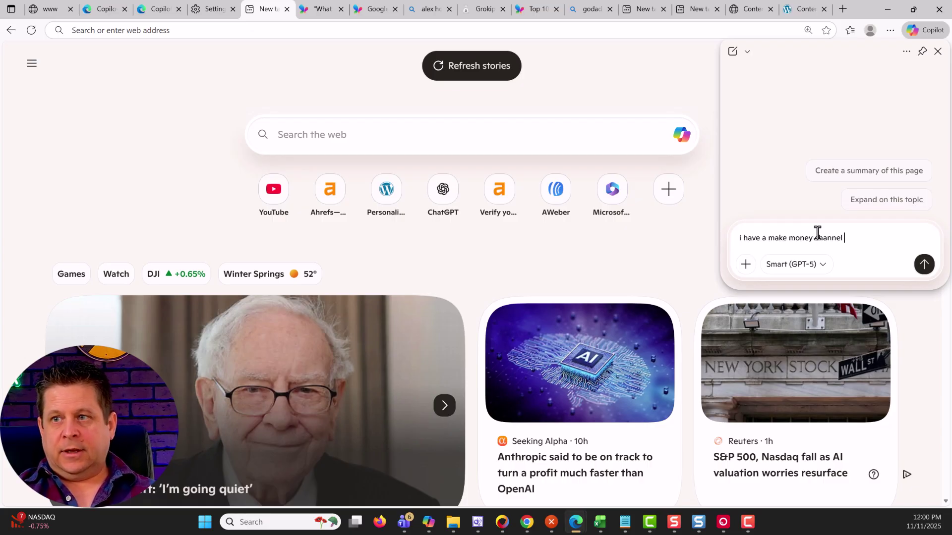
{"action": "type", "text": " get me news "}
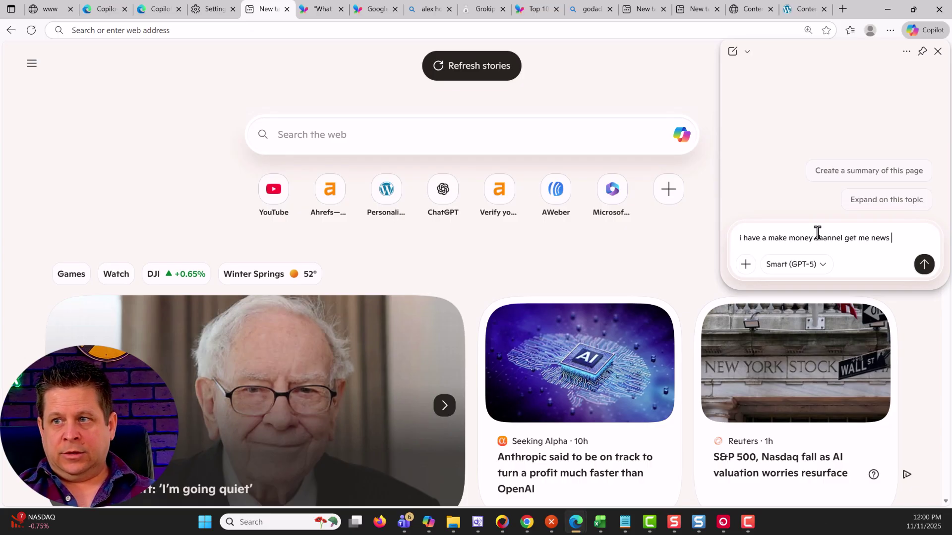
{"action": "type", "text": "ite"}
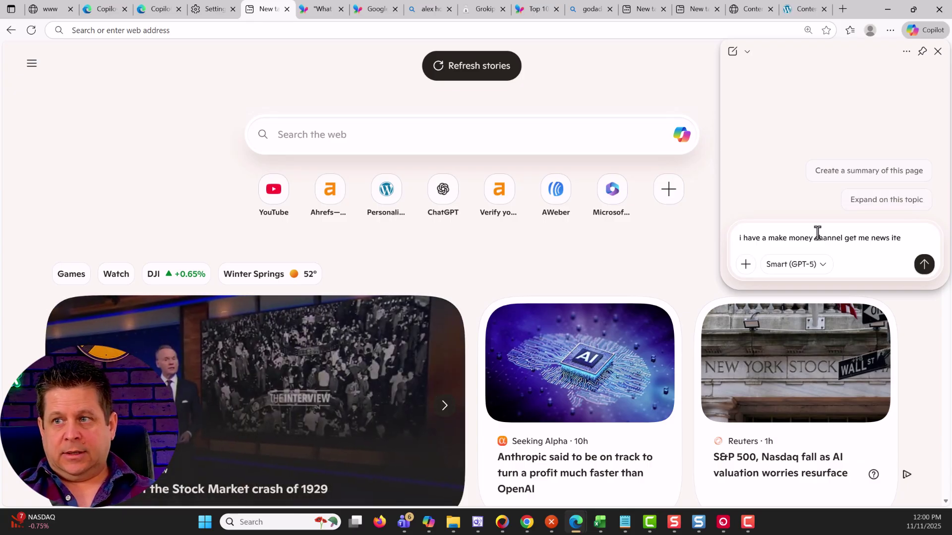
{"action": "type", "text": "ms that would be "}
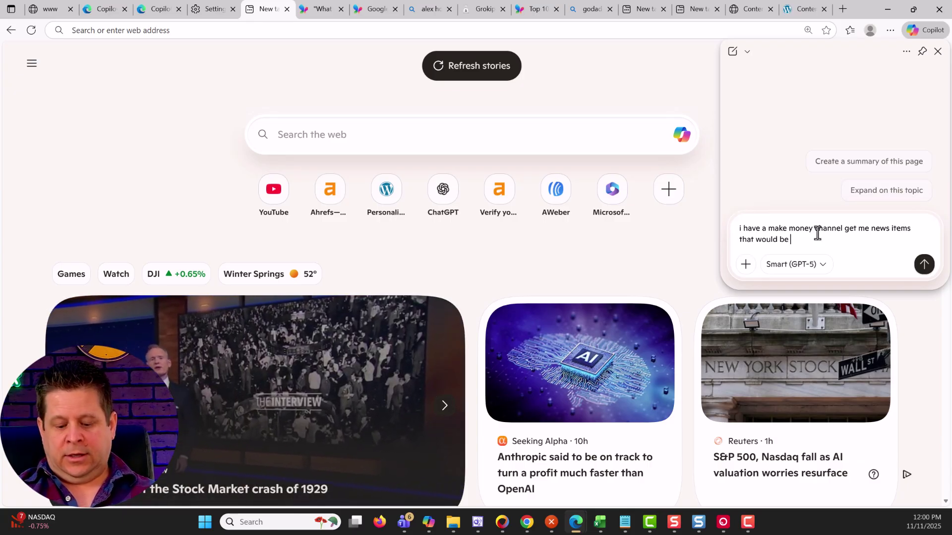
{"action": "type", "text": "good from this"}
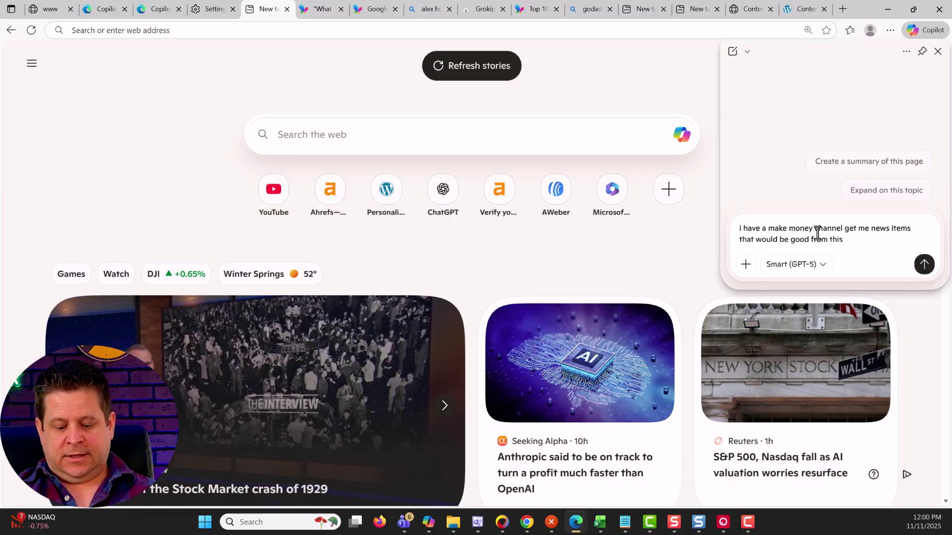
{"action": "type", "text": " page"}
{"action": "scroll", "coordinate": [526, 257], "scroll_direction": "down", "scroll_amount": 10}
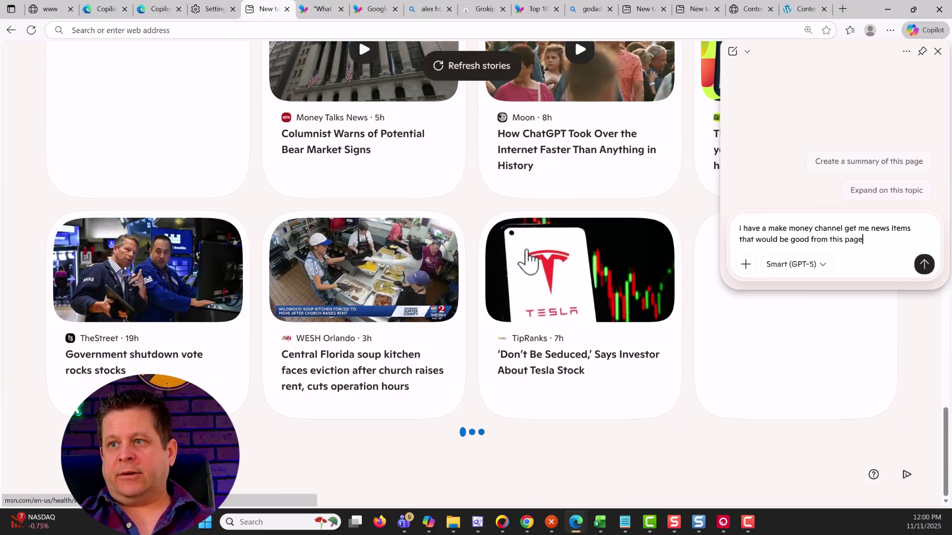
{"action": "scroll", "coordinate": [533, 280], "scroll_direction": "down", "scroll_amount": 10}
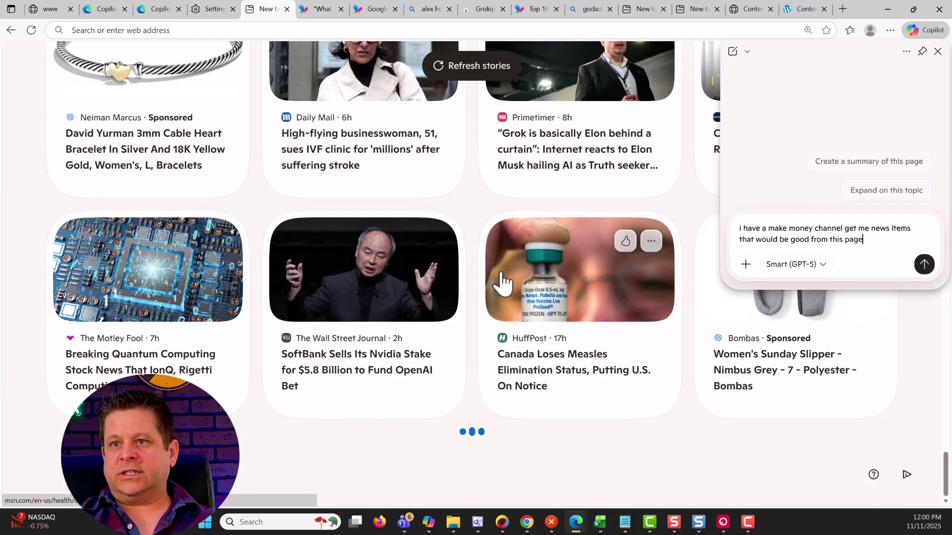
{"action": "scroll", "coordinate": [521, 278], "scroll_direction": "down", "scroll_amount": 10}
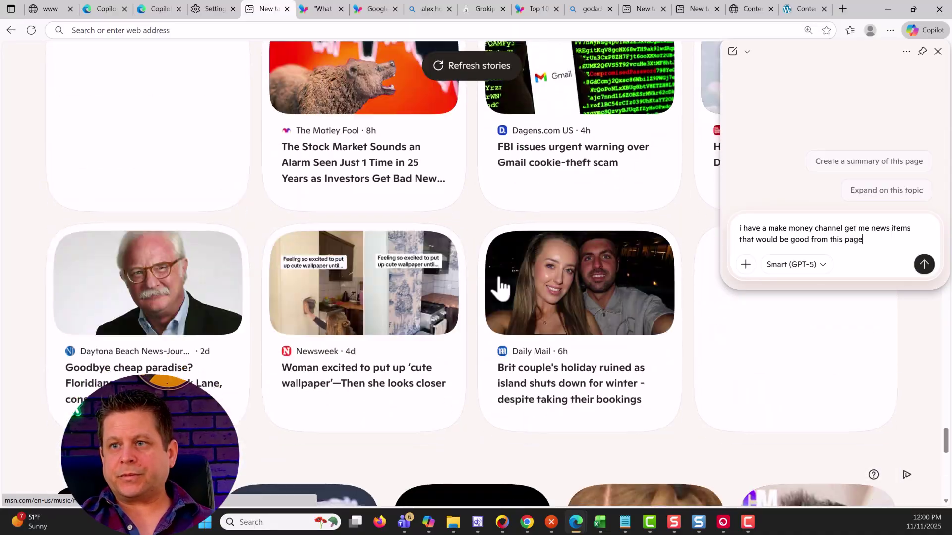
{"action": "scroll", "coordinate": [501, 287], "scroll_direction": "down", "scroll_amount": 5}
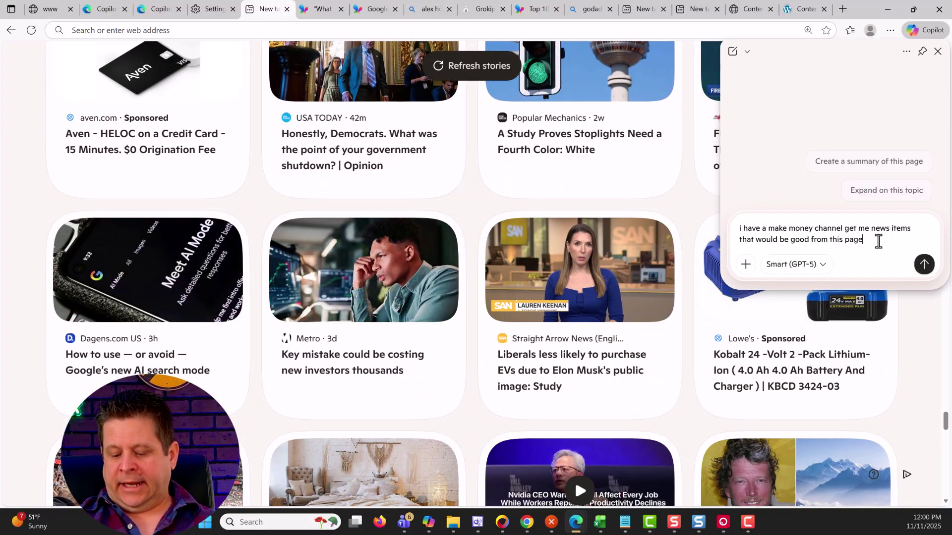
{"action": "key", "text": "Return"}
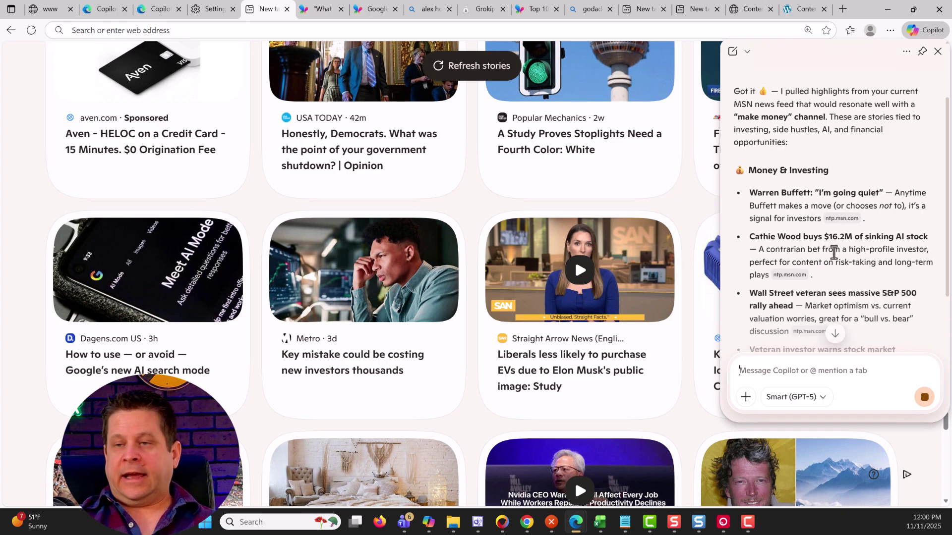
Step: Read Copilot's reply through Money & Investing, Tech & AI and Side Hustles & Personal Finance stories
{"action": "scroll", "coordinate": [801, 270], "scroll_direction": "down", "scroll_amount": 4}
{"action": "scroll", "coordinate": [801, 263], "scroll_direction": "down", "scroll_amount": 3}
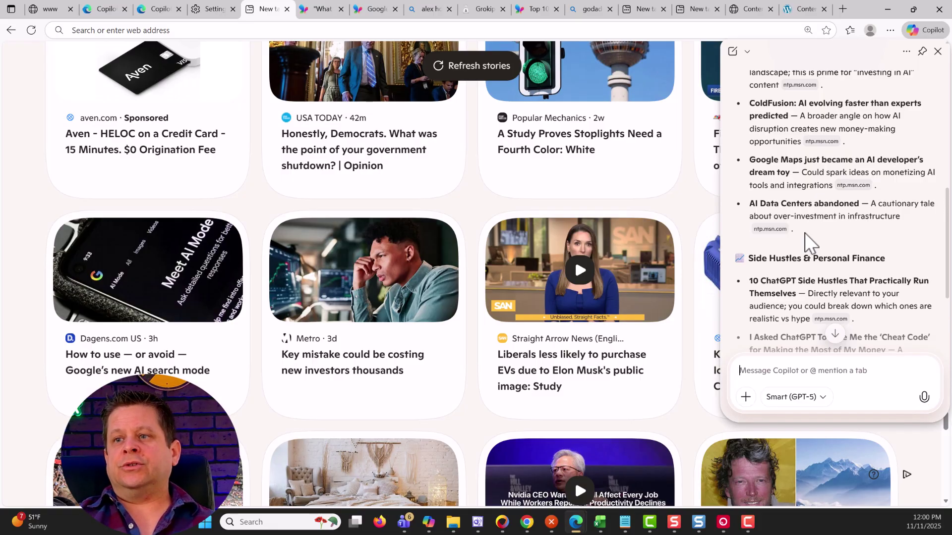
{"action": "scroll", "coordinate": [805, 245], "scroll_direction": "down", "scroll_amount": 6}
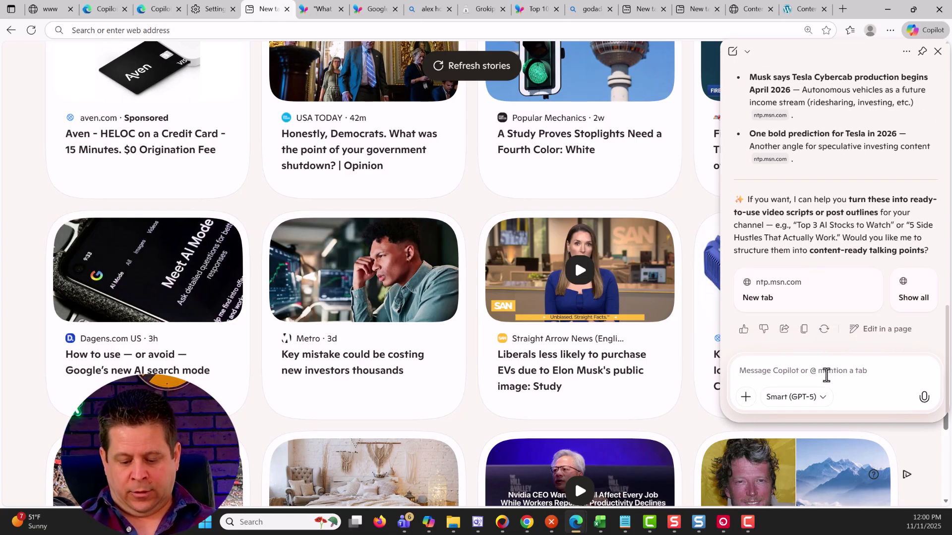
Step: Ask Copilot for online money-making video ideas based on these news items and read the reply
{"action": "type", "text": "now com eup w"}
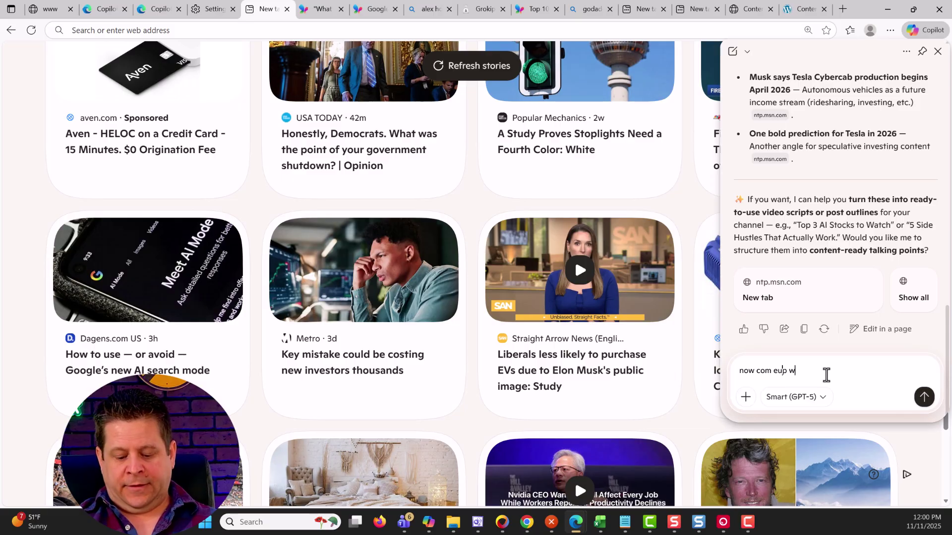
{"action": "type", "text": "ith video ideas i ca"}
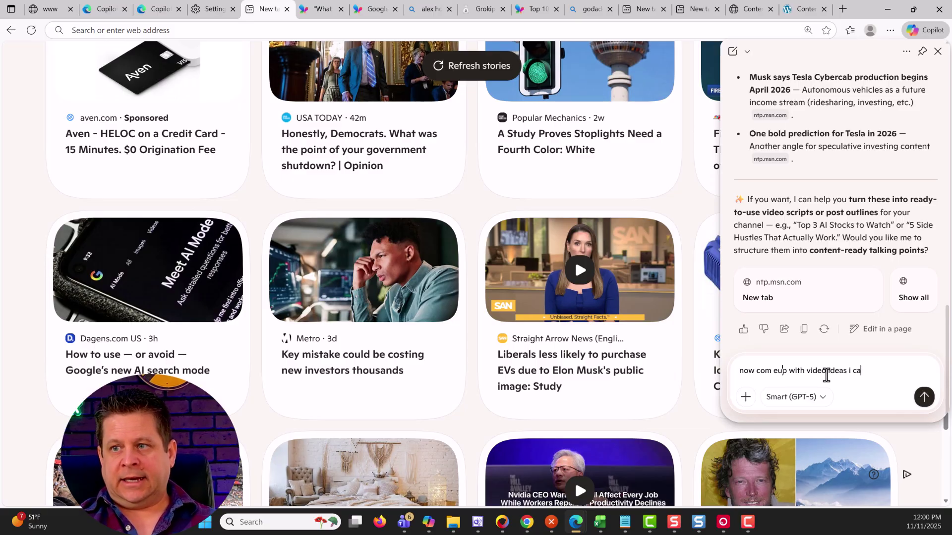
{"action": "type", "text": "n do for onlin"}
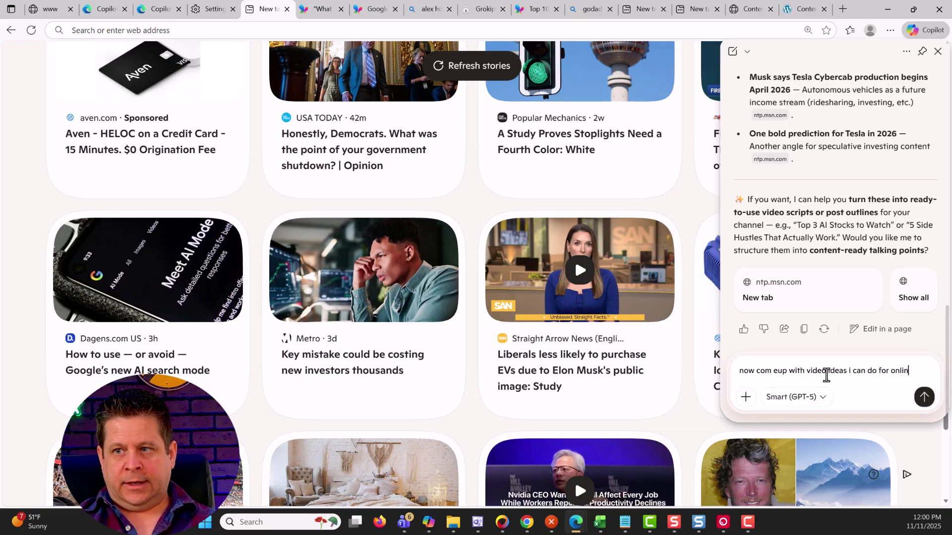
{"action": "type", "text": "e money making bas"}
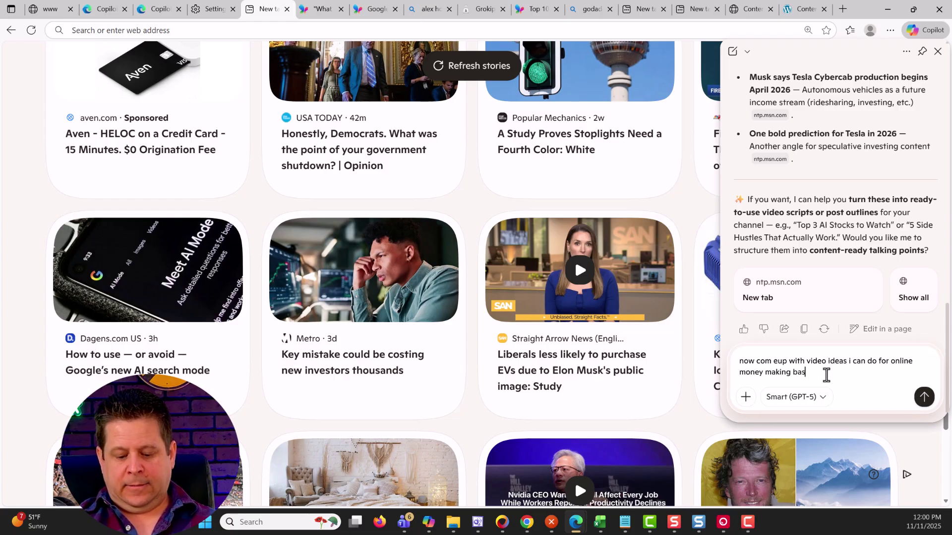
{"action": "type", "text": "ed on these news i"}
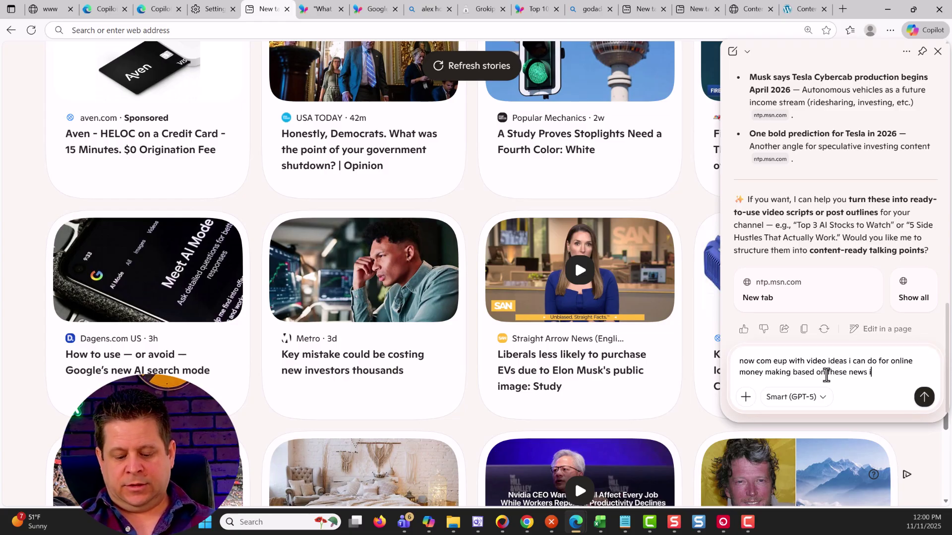
{"action": "type", "text": "tems"}
{"action": "key", "text": "Return"}
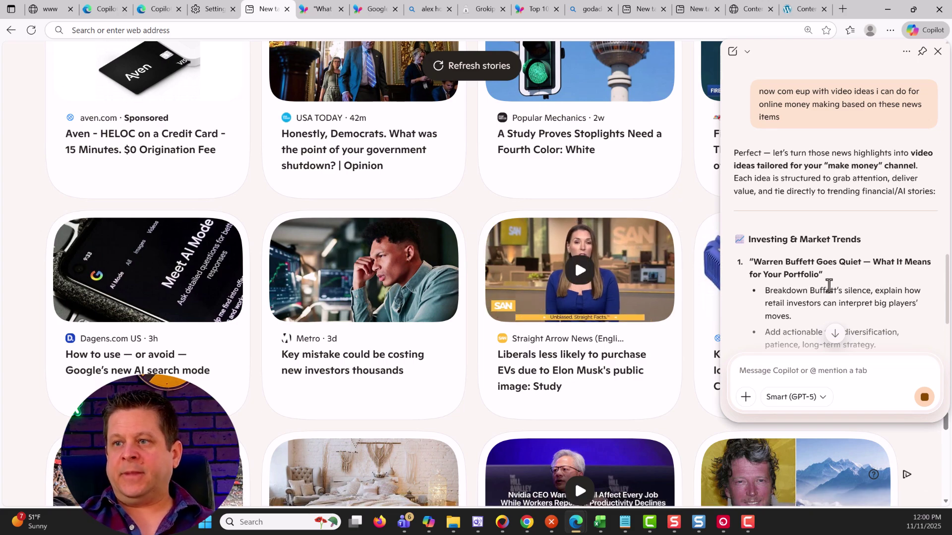
{"action": "scroll", "coordinate": [829, 282], "scroll_direction": "down", "scroll_amount": 2}
{"action": "scroll", "coordinate": [843, 273], "scroll_direction": "down", "scroll_amount": 5}
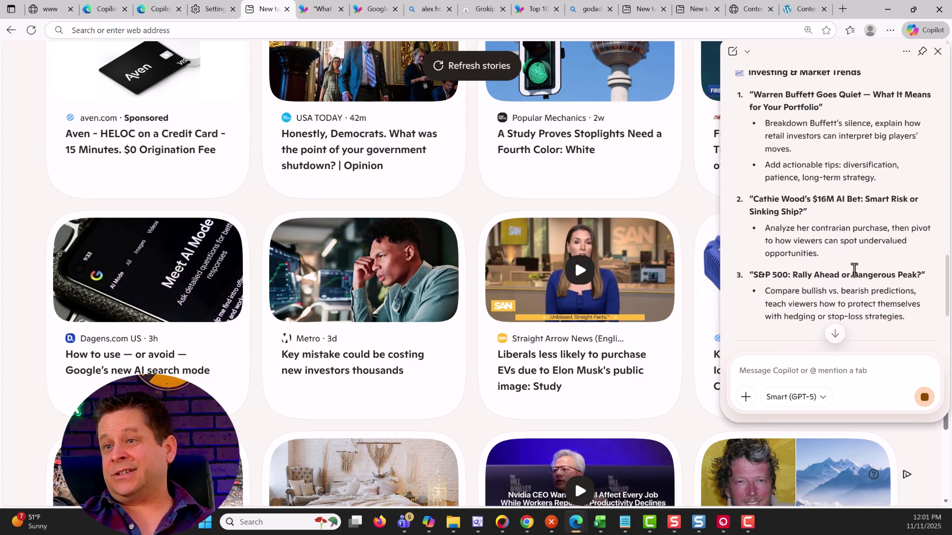
{"action": "scroll", "coordinate": [853, 270], "scroll_direction": "down", "scroll_amount": 8}
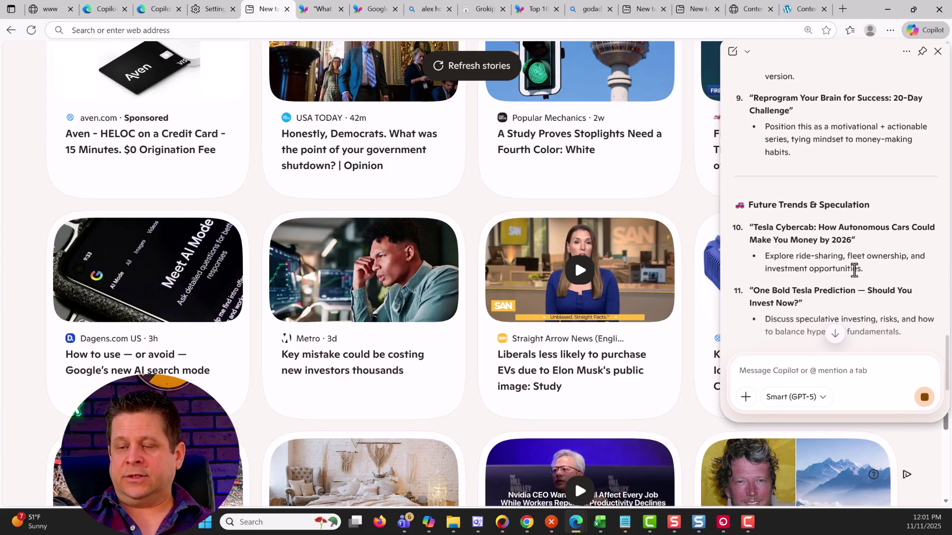
{"action": "scroll", "coordinate": [852, 270], "scroll_direction": "down", "scroll_amount": 3}
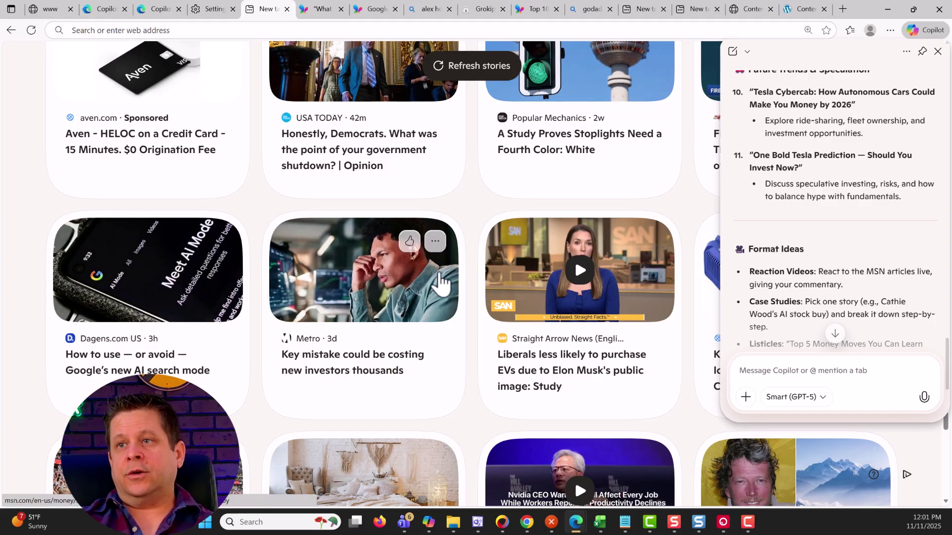
Step: Close the Copilot panel and open the new tab page settings
{"action": "left_click", "coordinate": [40, 229]}
{"action": "scroll", "coordinate": [469, 241], "scroll_direction": "up", "scroll_amount": 8}
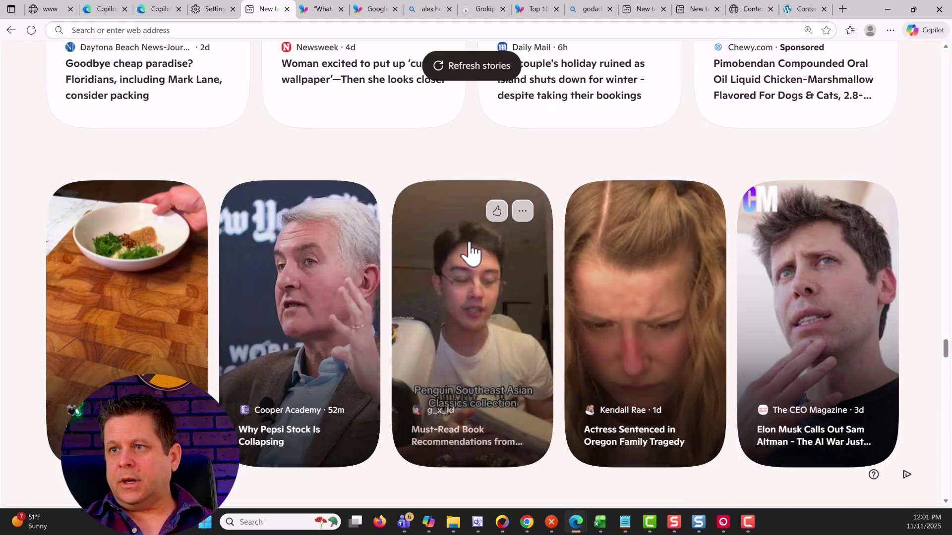
{"action": "scroll", "coordinate": [470, 251], "scroll_direction": "up", "scroll_amount": 15}
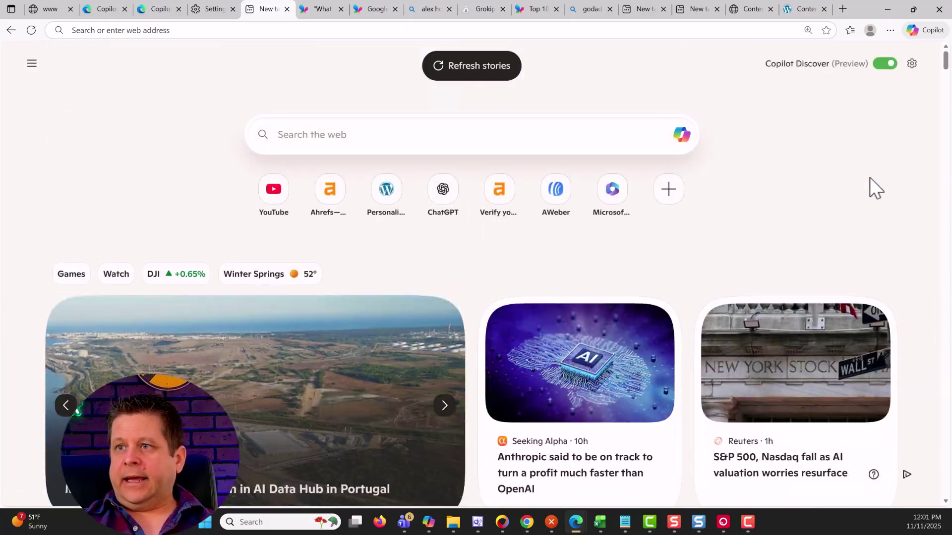
{"action": "left_click", "coordinate": [912, 65]}
Step: Open the feed's Personalize options and search Discover for 'seo'
{"action": "left_click", "coordinate": [761, 196]}
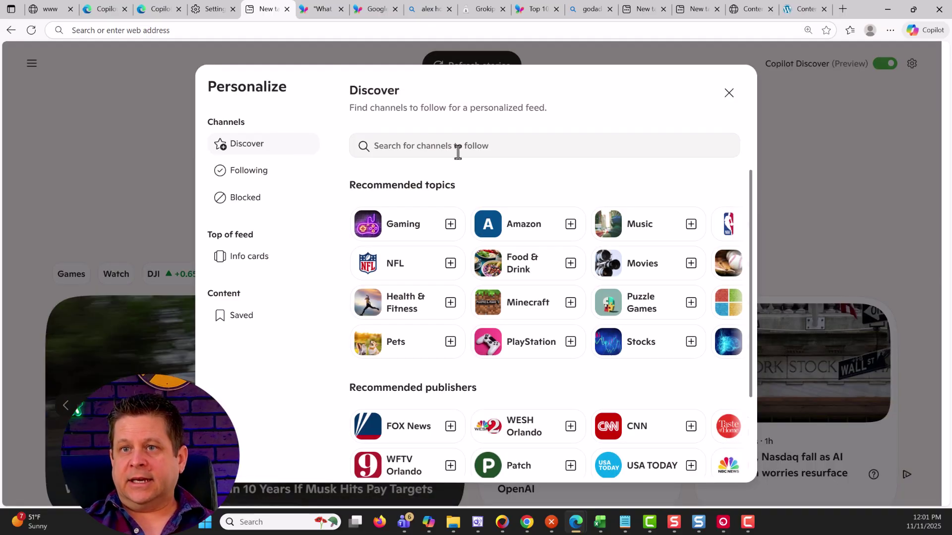
{"action": "left_click", "coordinate": [495, 150]}
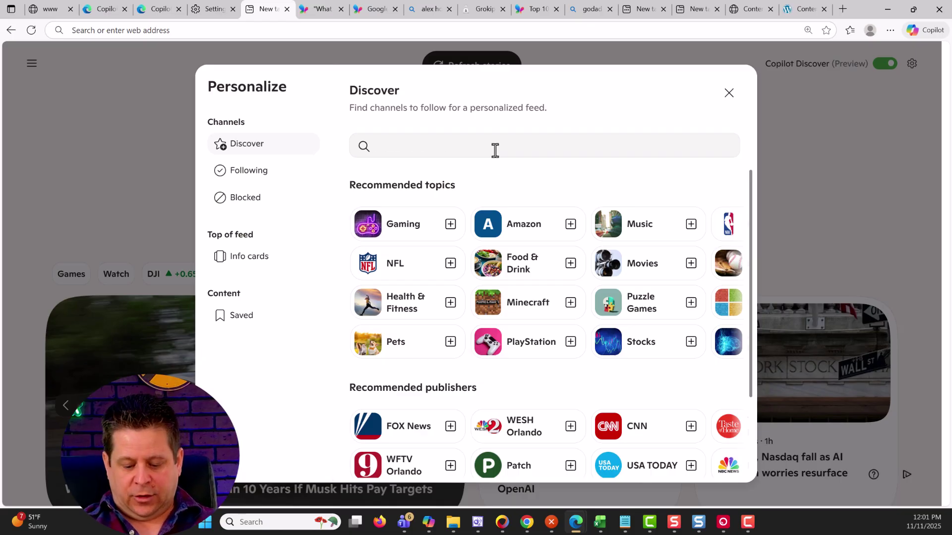
{"action": "type", "text": "seo"}
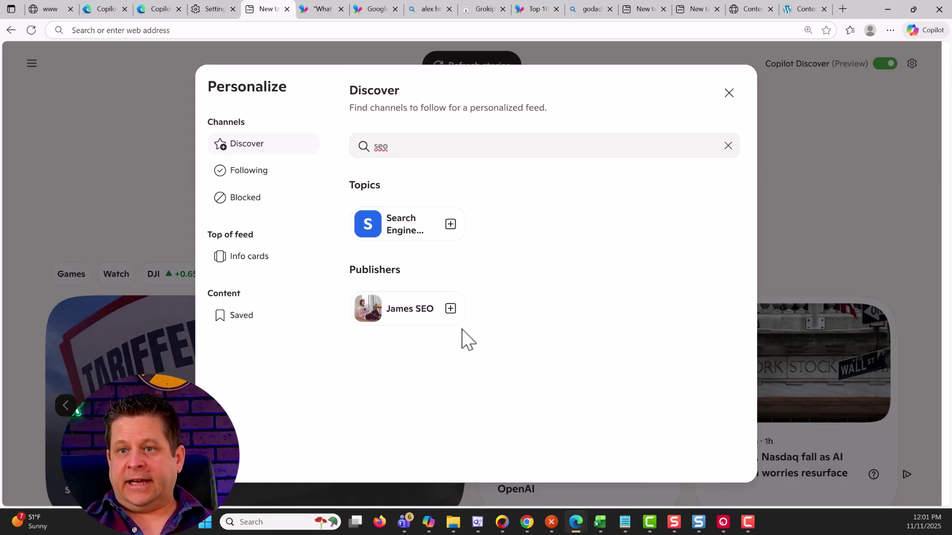
Step: Change the Discover search to 'ai business', then narrow it to 'ai' and browse the results
{"action": "left_click_drag", "start_coordinate": [416, 147], "coordinate": [361, 157]}
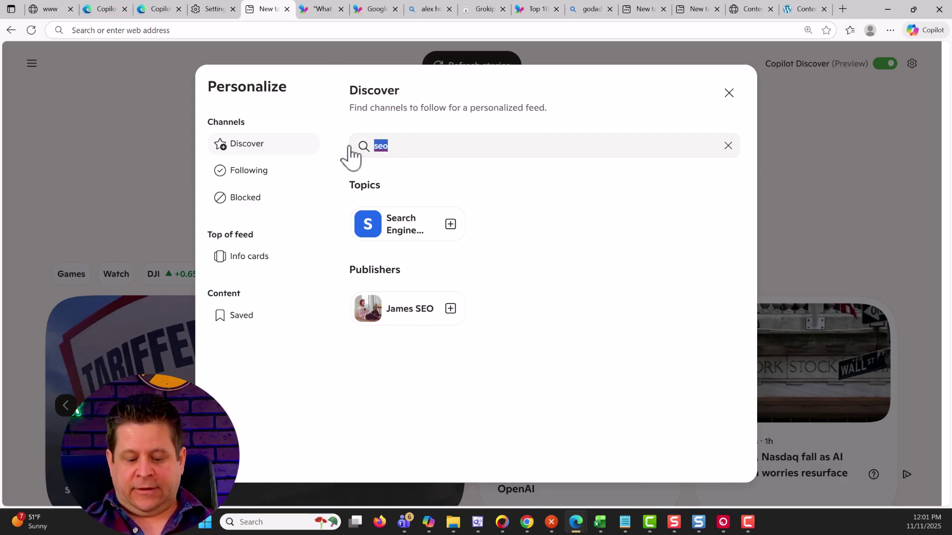
{"action": "type", "text": "ai business"}
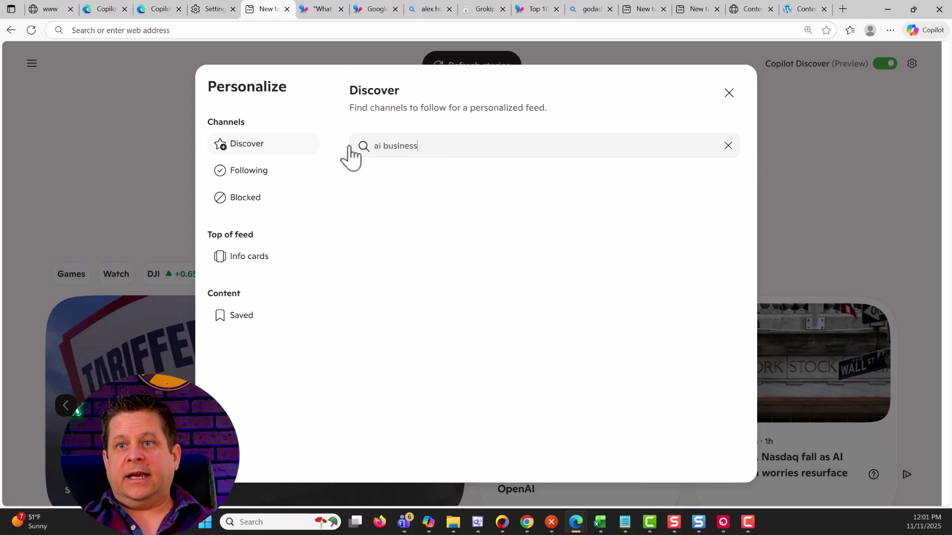
{"action": "double_click", "coordinate": [389, 145]}
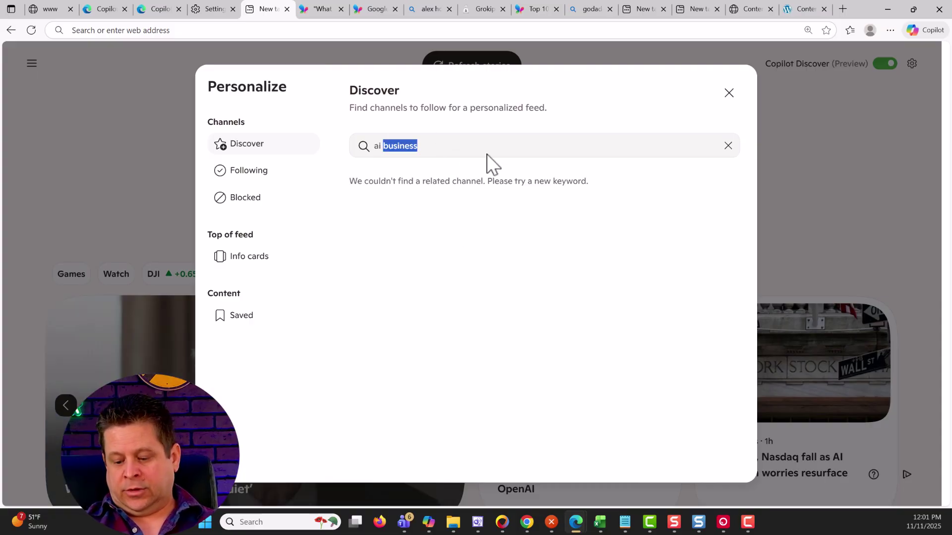
{"action": "key", "text": "BackSpace"}
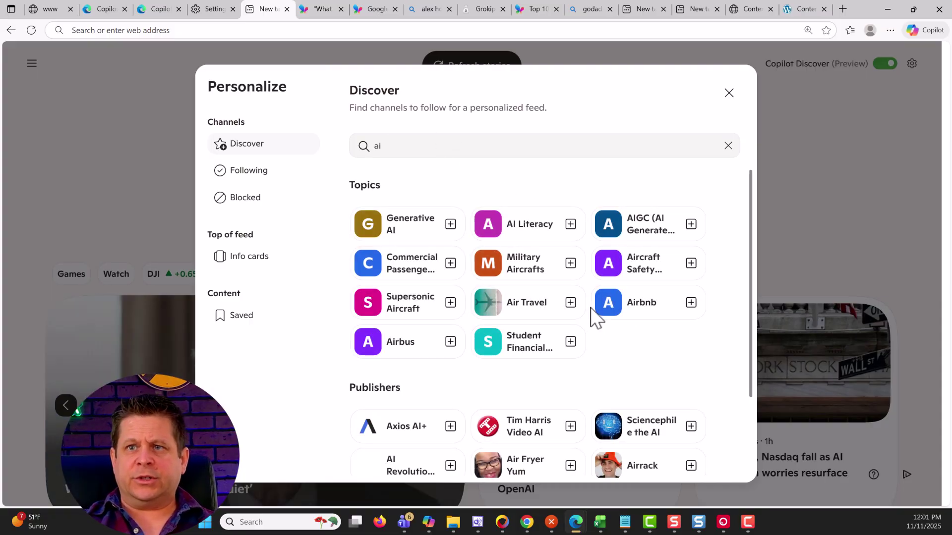
{"action": "scroll", "coordinate": [688, 317], "scroll_direction": "down", "scroll_amount": 2}
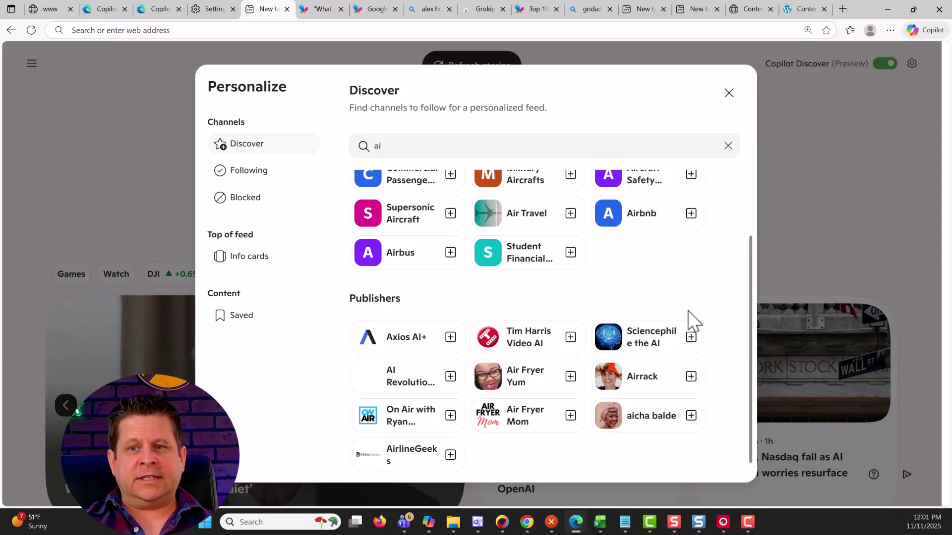
{"action": "scroll", "coordinate": [688, 318], "scroll_direction": "up", "scroll_amount": 2}
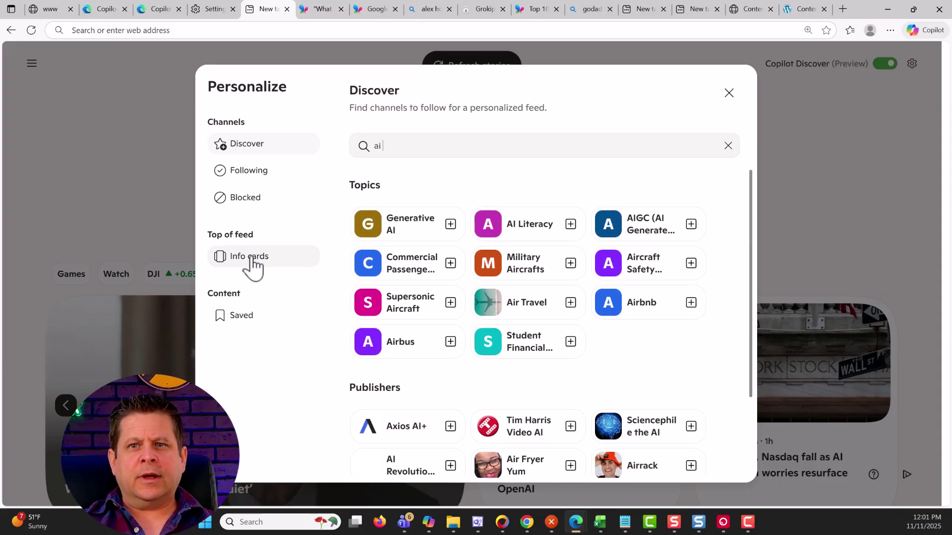
Step: Turn off the Creator spotlight and Break info cards under Entertainment, then close the Personalize dialog
{"action": "left_click", "coordinate": [280, 256]}
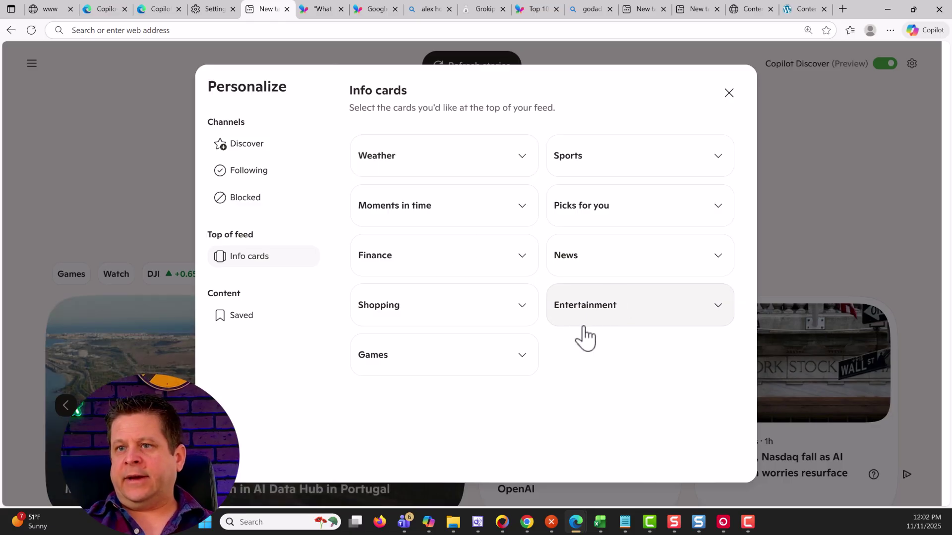
{"action": "left_click", "coordinate": [588, 271]}
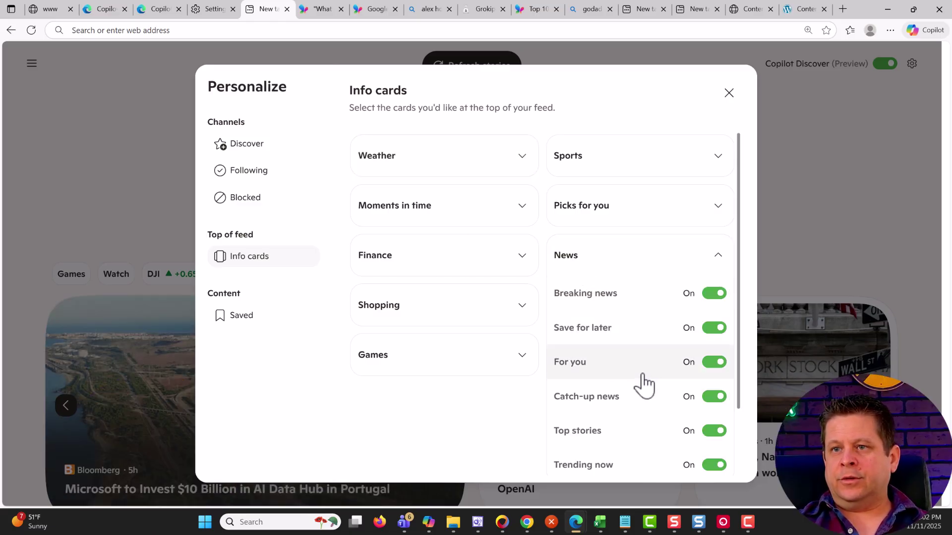
{"action": "scroll", "coordinate": [644, 381], "scroll_direction": "down", "scroll_amount": 1}
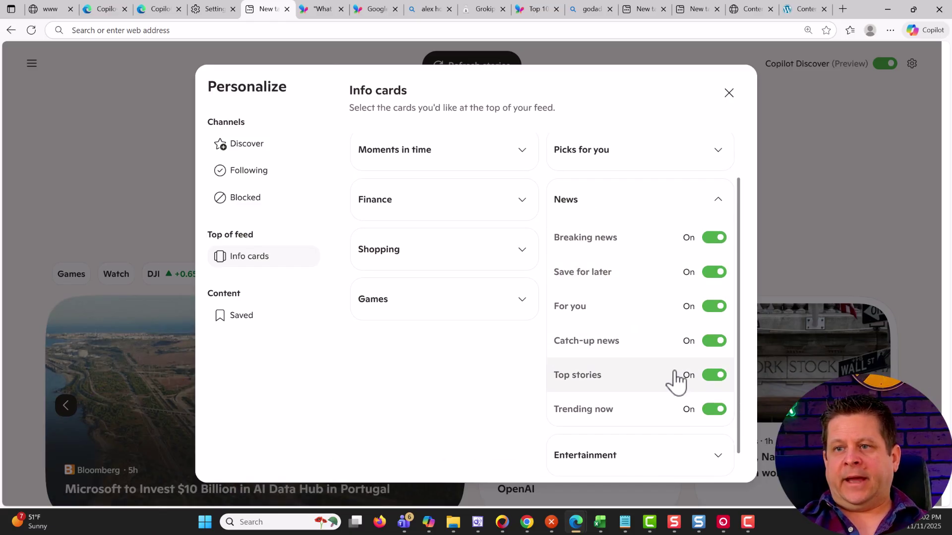
{"action": "left_click", "coordinate": [643, 451]}
{"action": "left_click", "coordinate": [711, 424]}
{"action": "left_click", "coordinate": [712, 448]}
{"action": "scroll", "coordinate": [637, 322], "scroll_direction": "up", "scroll_amount": 3}
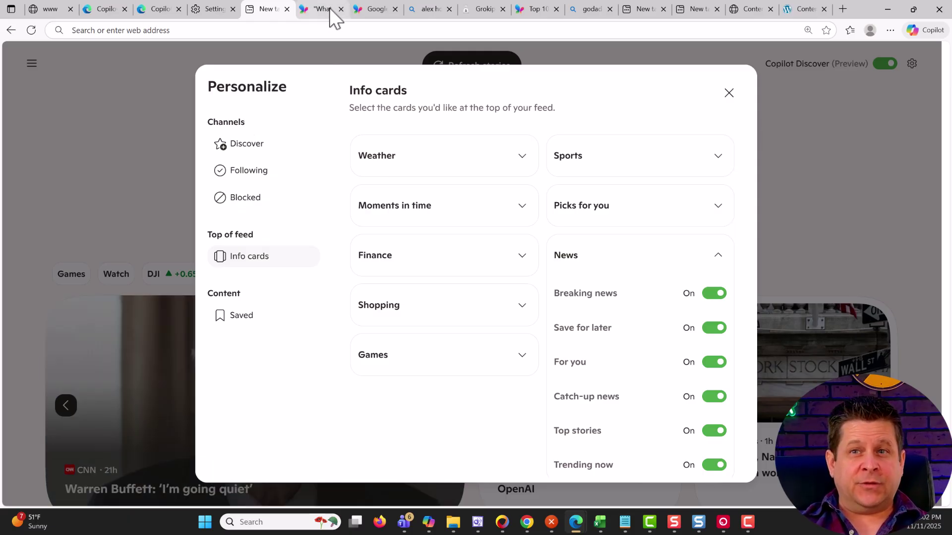
{"action": "mouse_move", "coordinate": [334, 21]}
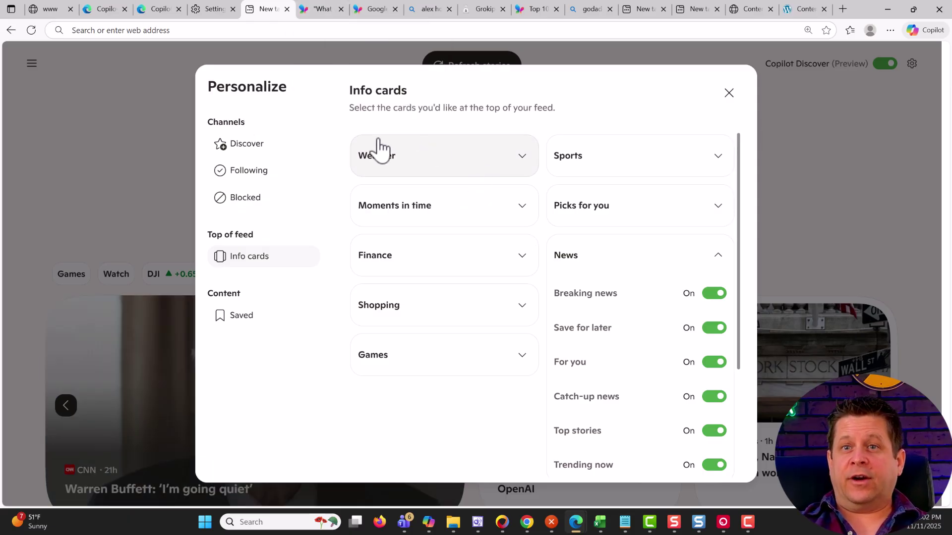
{"action": "left_click", "coordinate": [729, 94]}
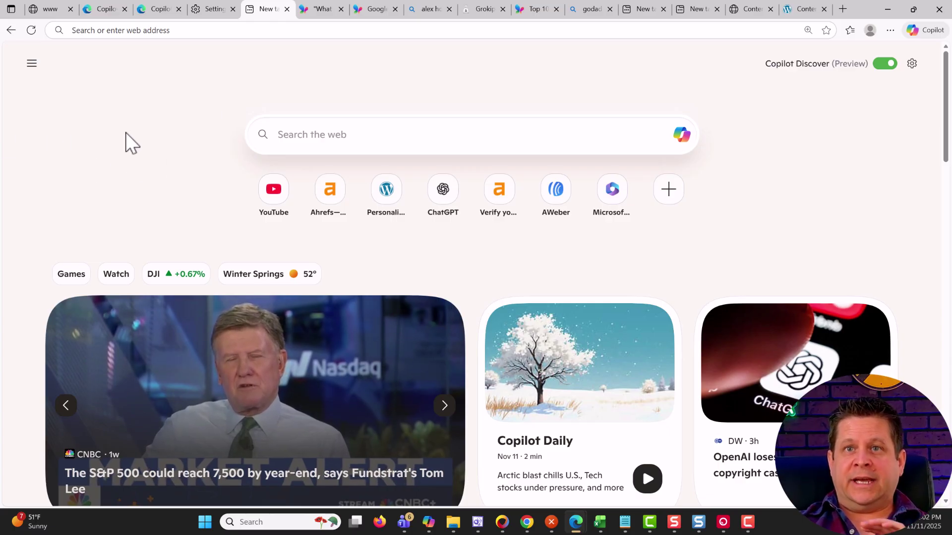
Step: Highlight the INTERACTIVE PROMPT WINDOW line on the copilot outline page, then bring up the Content Creation Prompts page
{"action": "left_click", "coordinate": [320, 10]}
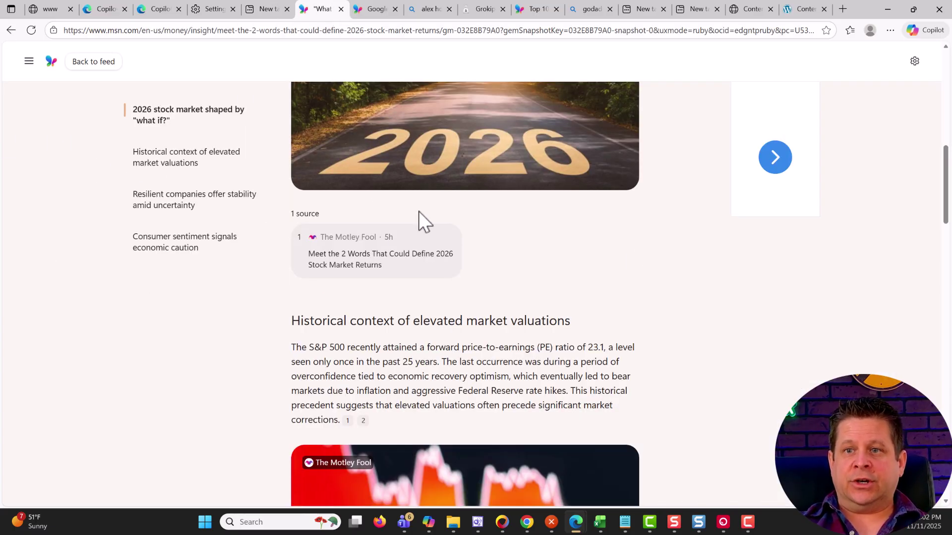
{"action": "left_click", "coordinate": [49, 9]}
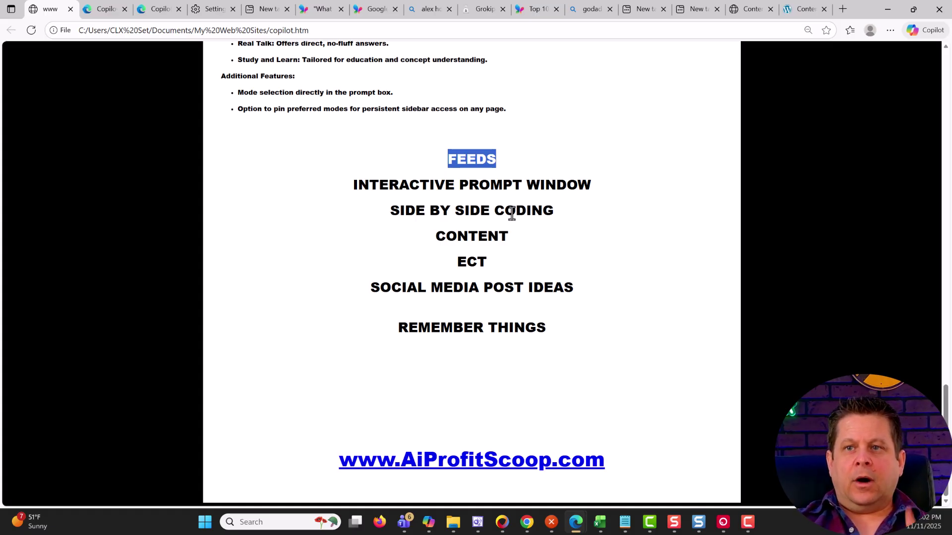
{"action": "left_click_drag", "start_coordinate": [608, 191], "coordinate": [345, 185]}
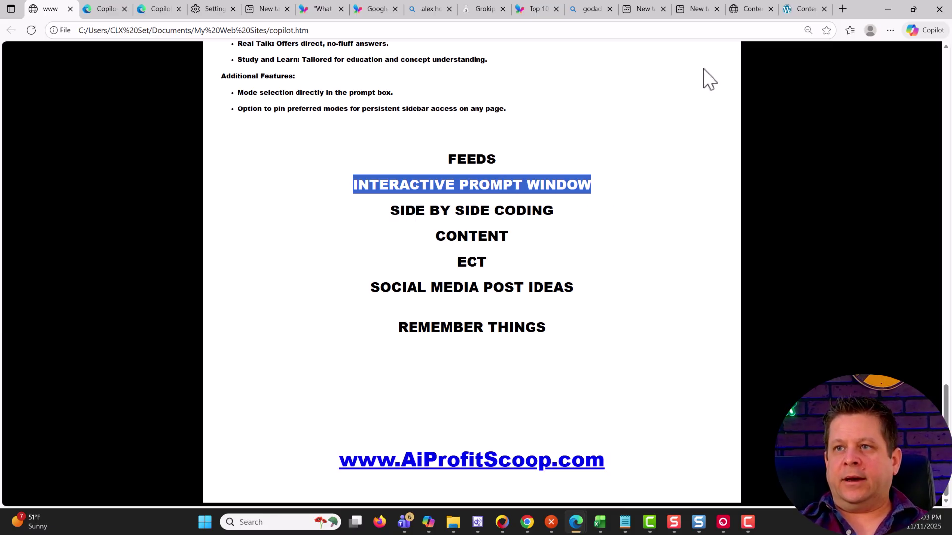
{"action": "left_click", "coordinate": [745, 11]}
Step: Open the Listicles prompt, select its entire JSON text, and return to the 2026 stock market article
{"action": "left_click", "coordinate": [806, 11]}
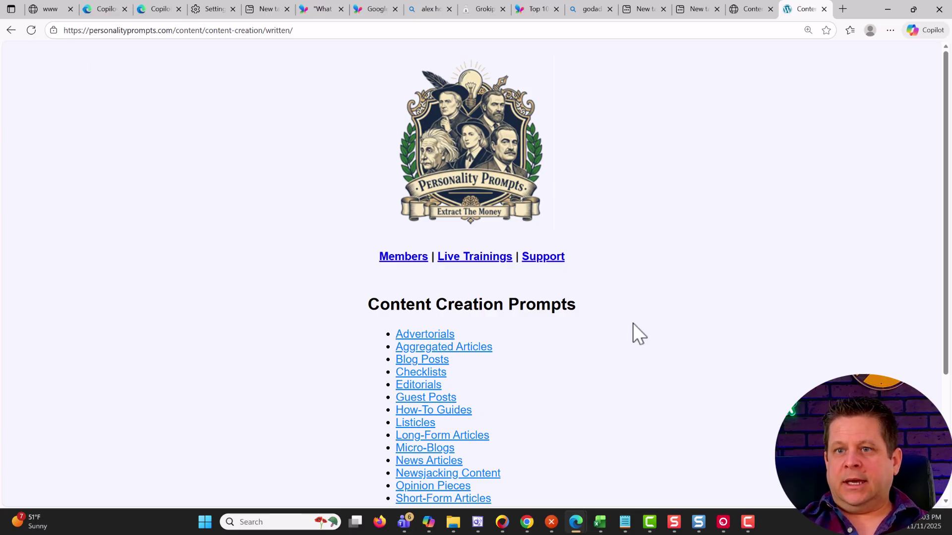
{"action": "scroll", "coordinate": [633, 323], "scroll_direction": "down", "scroll_amount": 3}
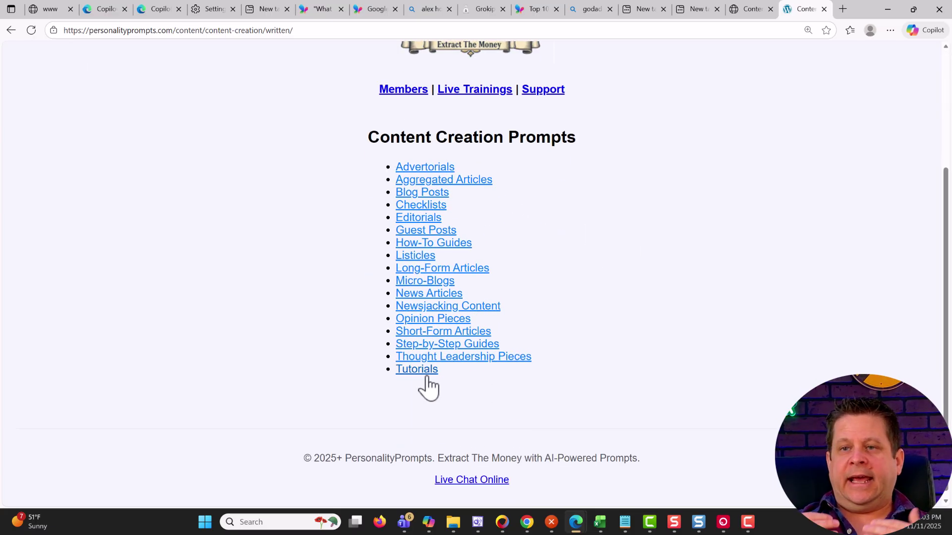
{"action": "left_click", "coordinate": [415, 256]}
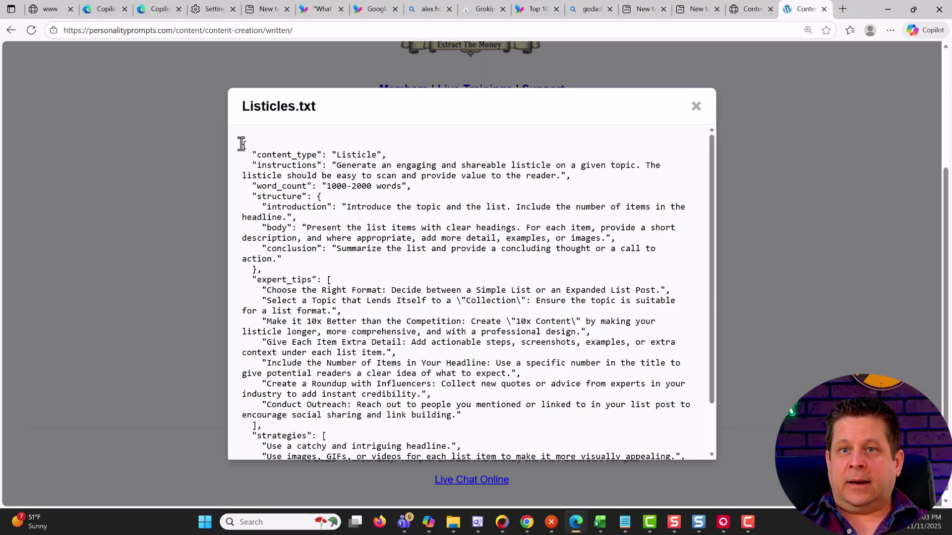
{"action": "left_click_drag", "start_coordinate": [242, 144], "coordinate": [526, 447]}
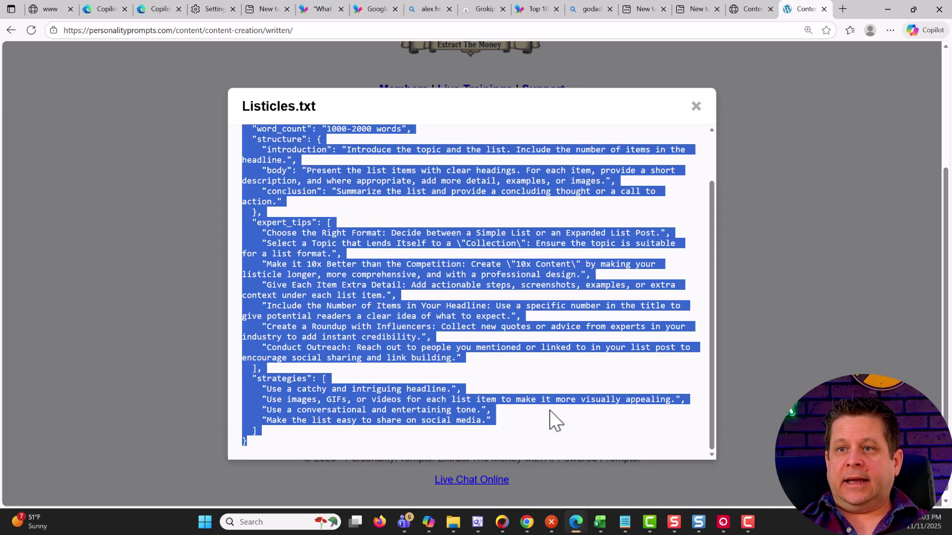
{"action": "left_click", "coordinate": [531, 10]}
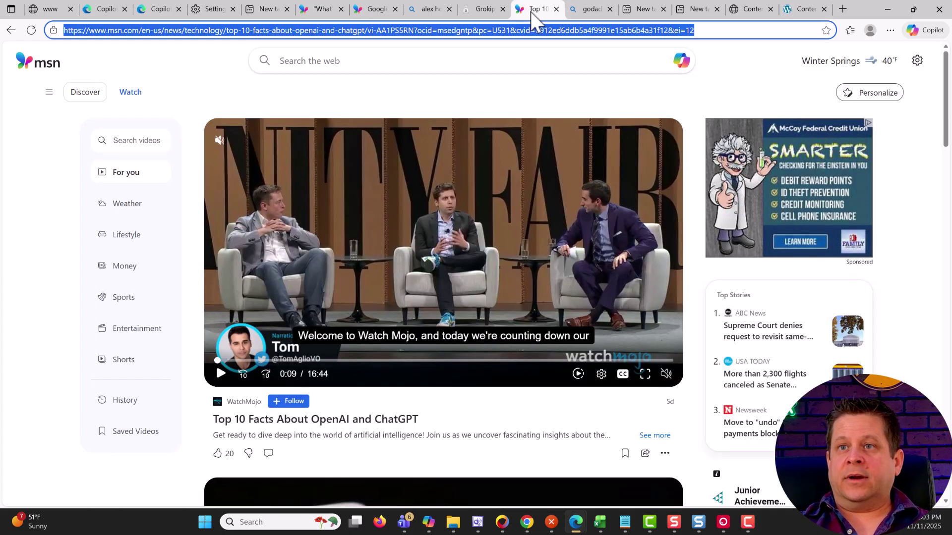
{"action": "left_click", "coordinate": [319, 11]}
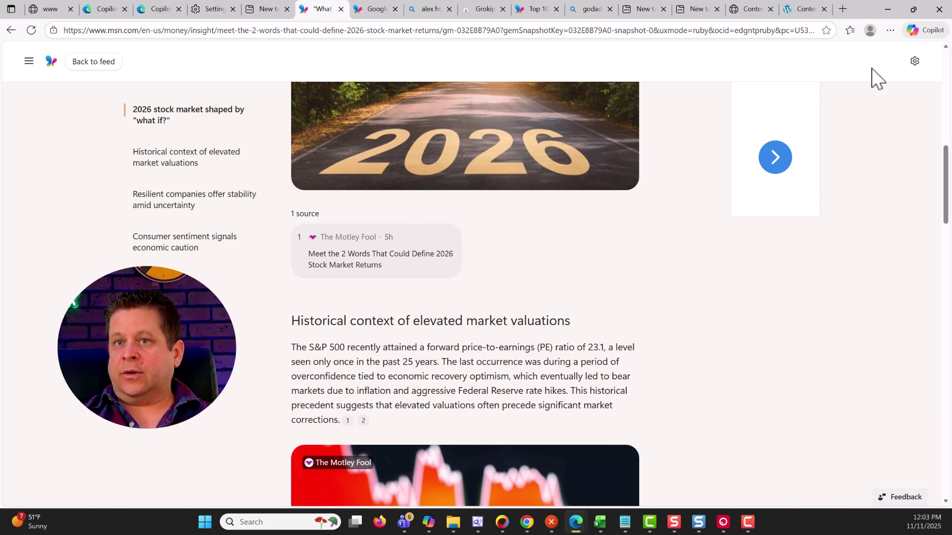
Step: Start a new Copilot sidebar chat and send the pasted listicle JSON prompt
{"action": "left_click", "coordinate": [927, 32]}
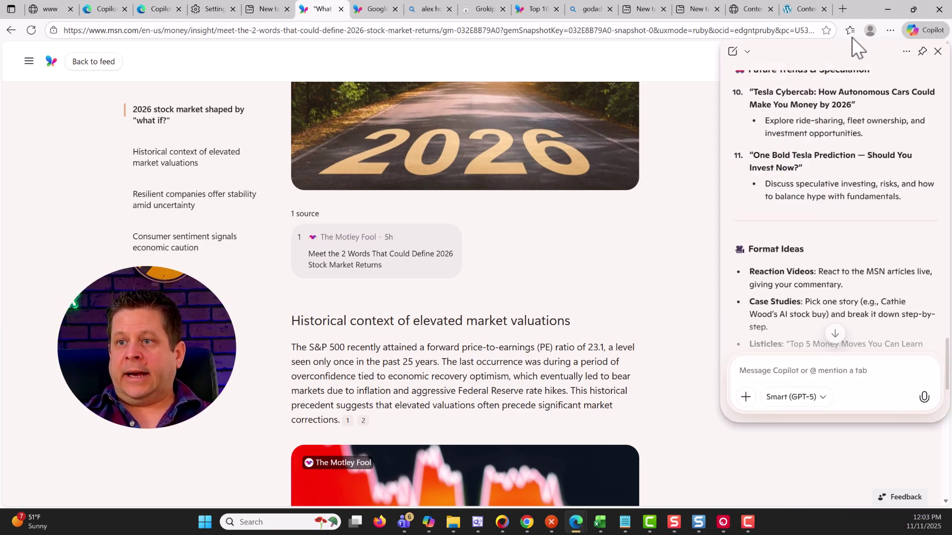
{"action": "left_click", "coordinate": [733, 52]}
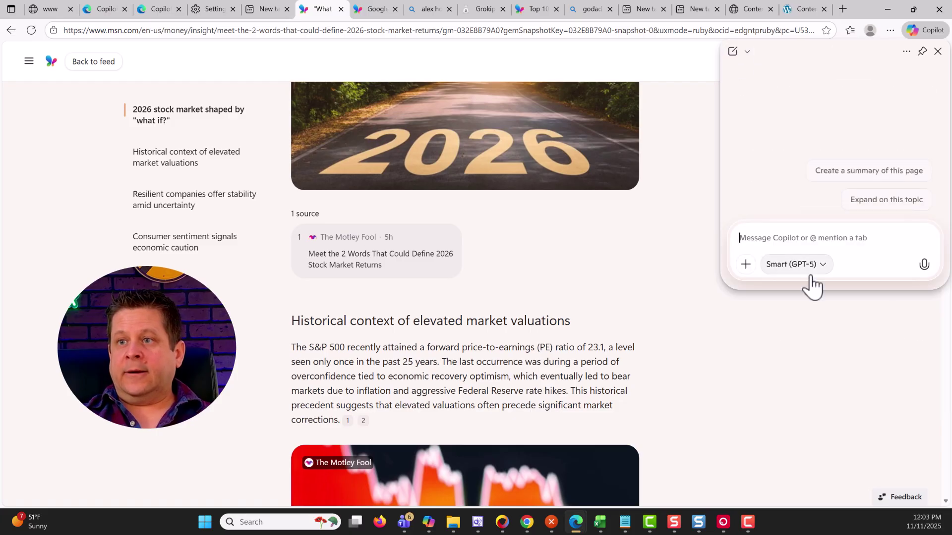
{"action": "left_click", "coordinate": [818, 238]}
{"action": "key", "text": "ctrl+v"}
{"action": "left_click", "coordinate": [924, 264]}
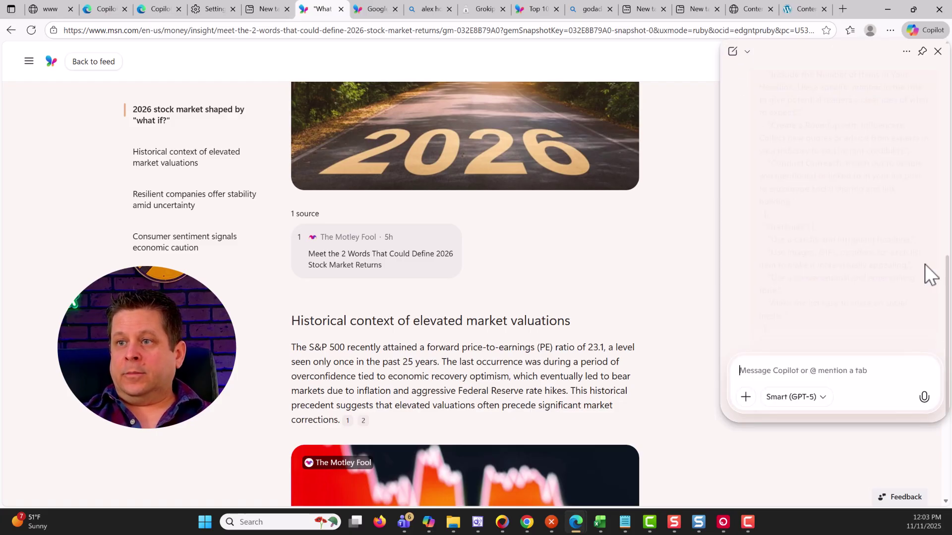
Step: Scroll through Copilot's 15-item productivity-hacks listicle, then return to the copilot.htm outline
{"action": "scroll", "coordinate": [846, 247], "scroll_direction": "down", "scroll_amount": 3}
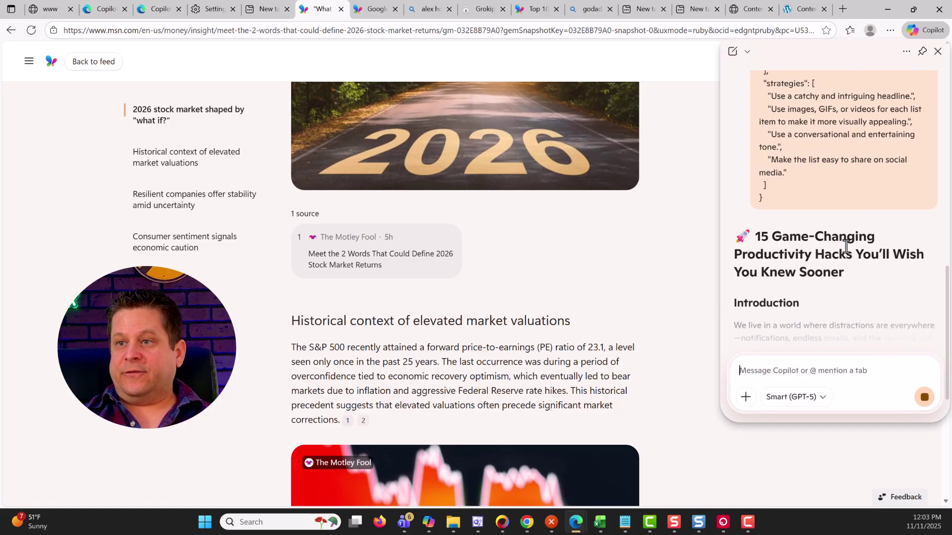
{"action": "scroll", "coordinate": [820, 215], "scroll_direction": "down", "scroll_amount": 7}
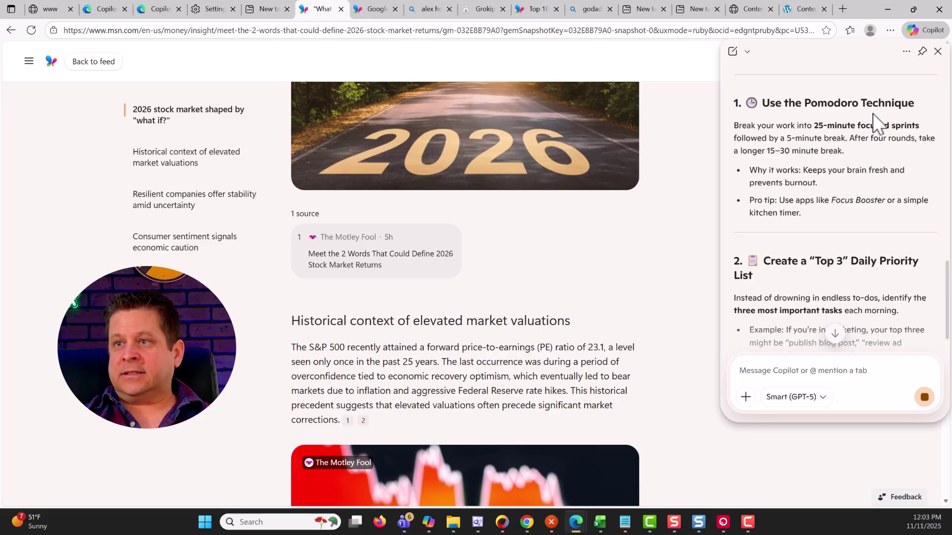
{"action": "scroll", "coordinate": [843, 176], "scroll_direction": "down", "scroll_amount": 6}
{"action": "scroll", "coordinate": [856, 179], "scroll_direction": "down", "scroll_amount": 11}
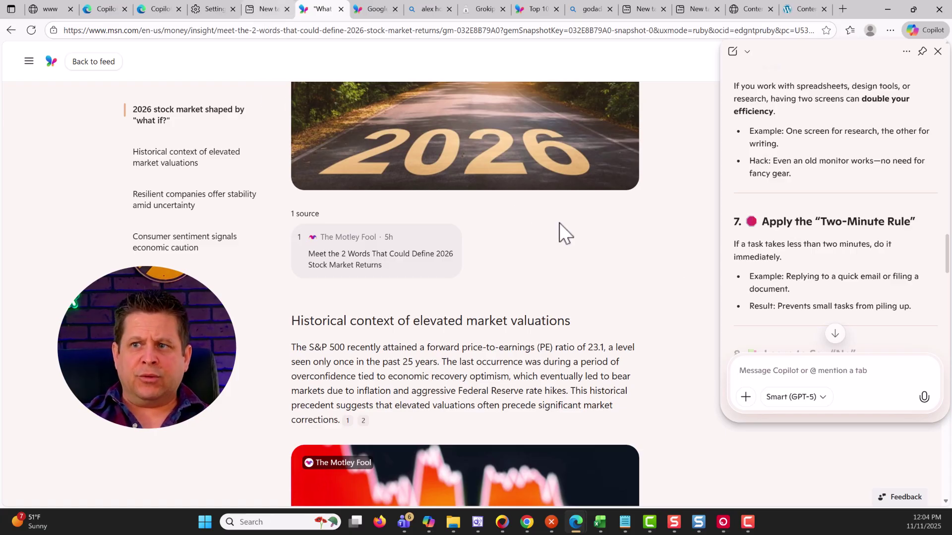
{"action": "scroll", "coordinate": [797, 267], "scroll_direction": "down", "scroll_amount": 15}
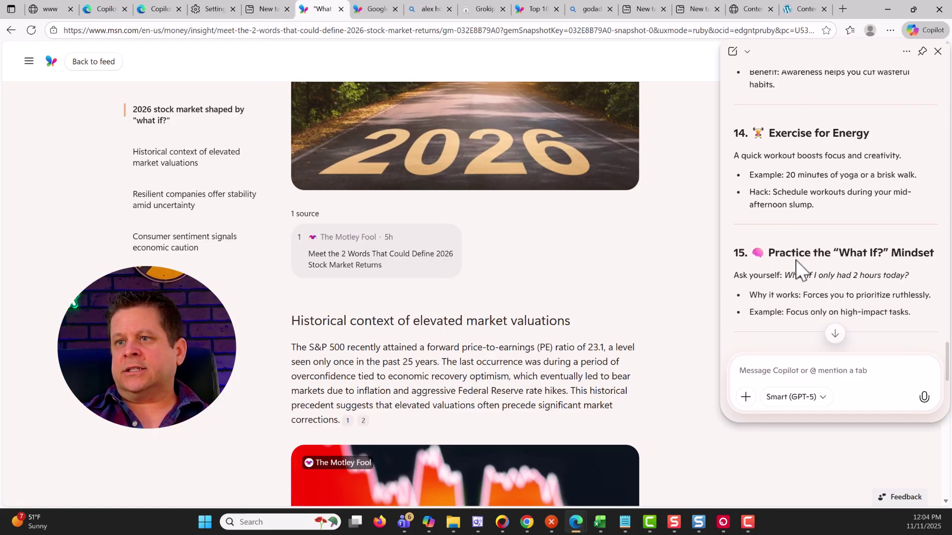
{"action": "scroll", "coordinate": [796, 267], "scroll_direction": "down", "scroll_amount": 5}
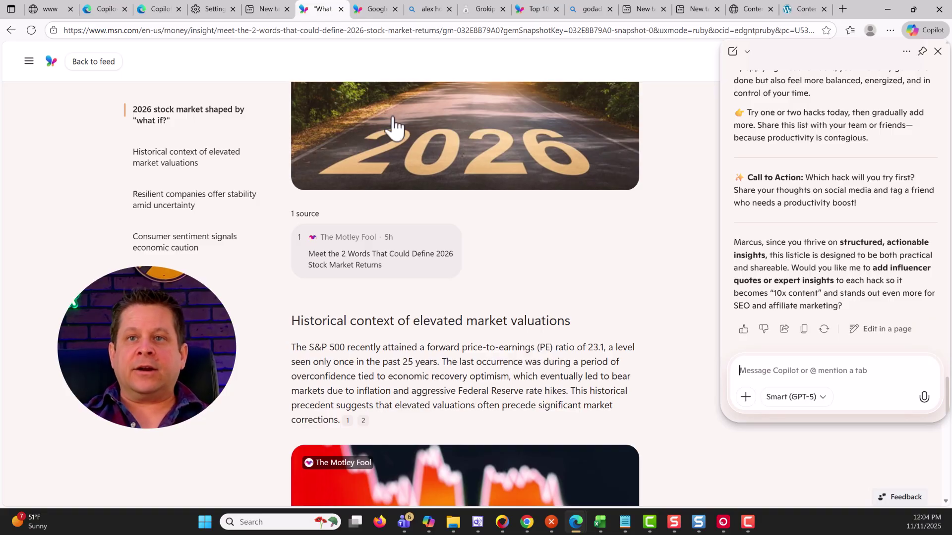
{"action": "left_click", "coordinate": [50, 10]}
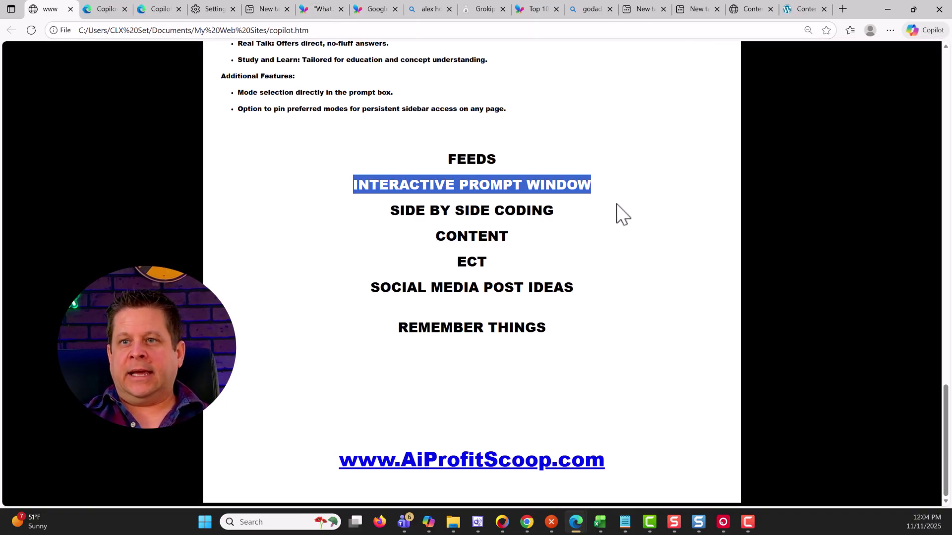
Step: Highlight SIDE BY SIDE CODING, then close the purchase-form tab and the Listicles.txt dialog
{"action": "left_click_drag", "start_coordinate": [580, 215], "coordinate": [387, 214]}
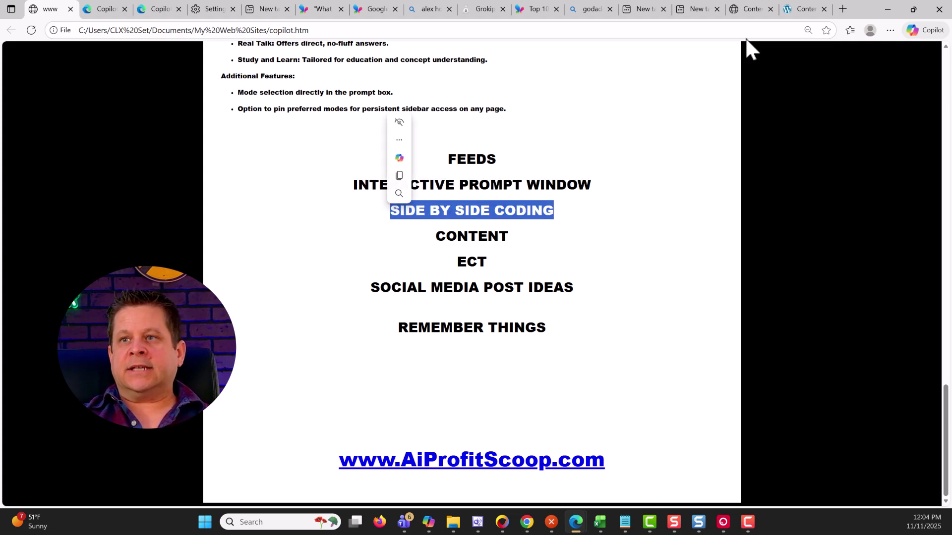
{"action": "left_click", "coordinate": [752, 11]}
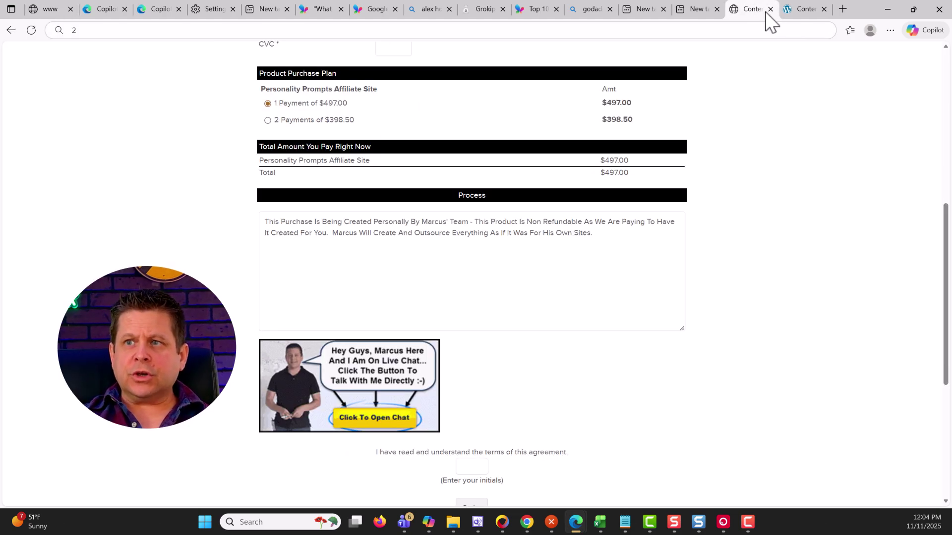
{"action": "left_click", "coordinate": [770, 9]}
{"action": "left_click", "coordinate": [696, 106]}
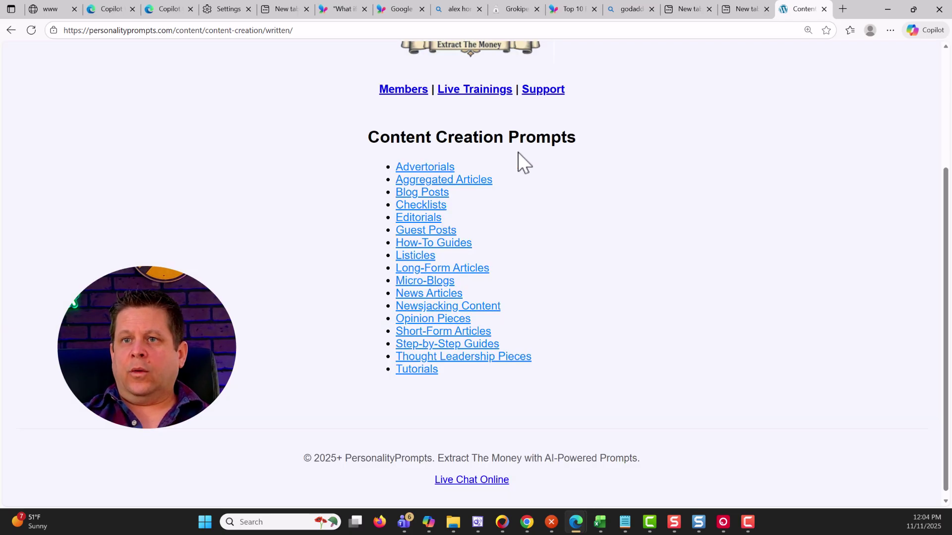
{"action": "scroll", "coordinate": [534, 171], "scroll_direction": "up", "scroll_amount": 3}
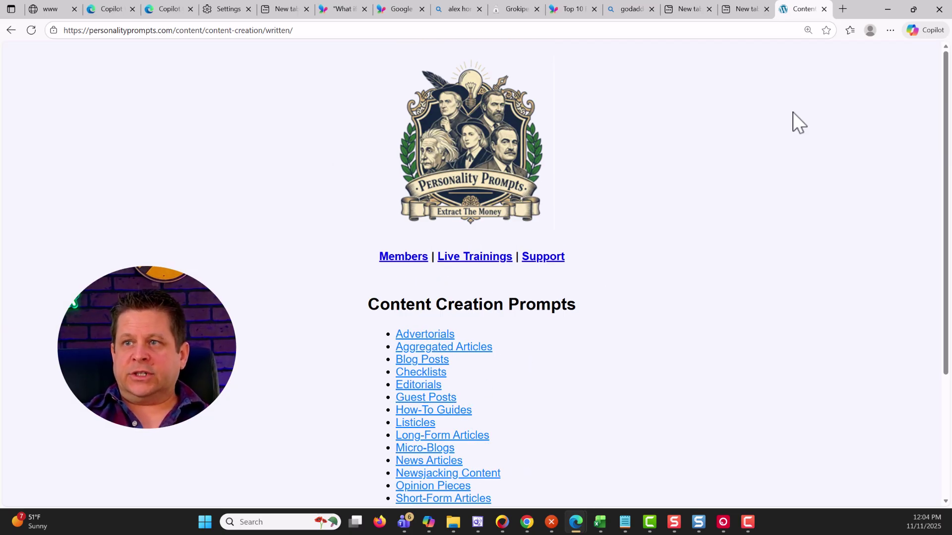
Step: Ask the Copilot sidebar for new timer code and review the generated 5-minute countdown timer HTML
{"action": "left_click", "coordinate": [925, 32]}
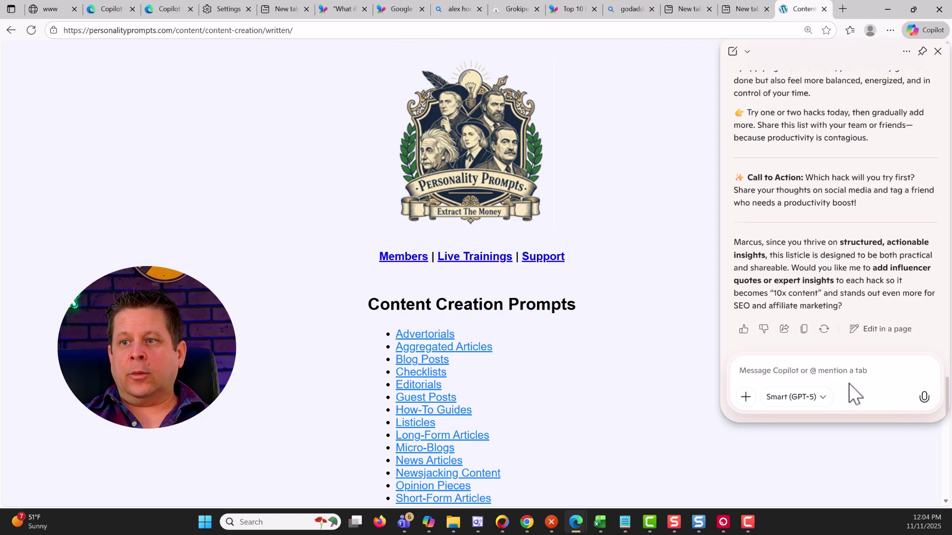
{"action": "type", "text": "how"}
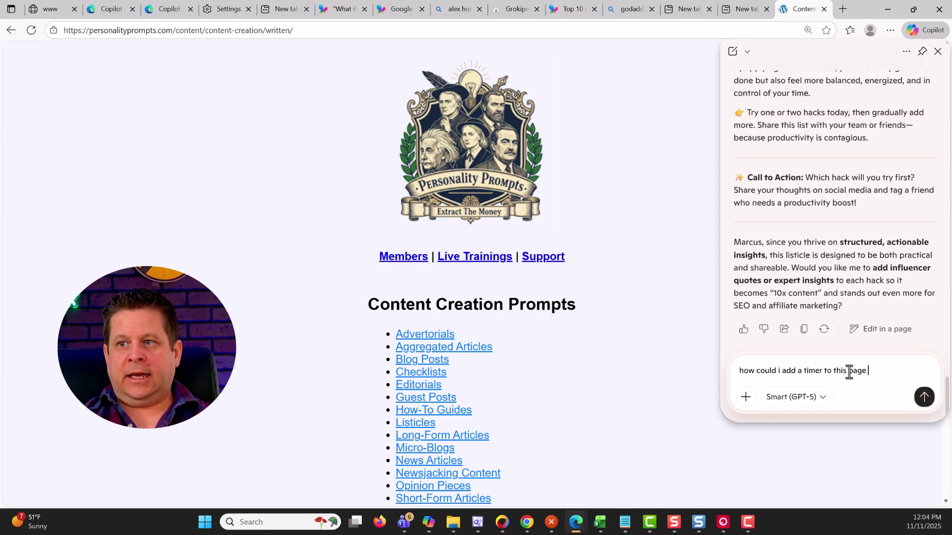
{"action": "type", "text": "co"}
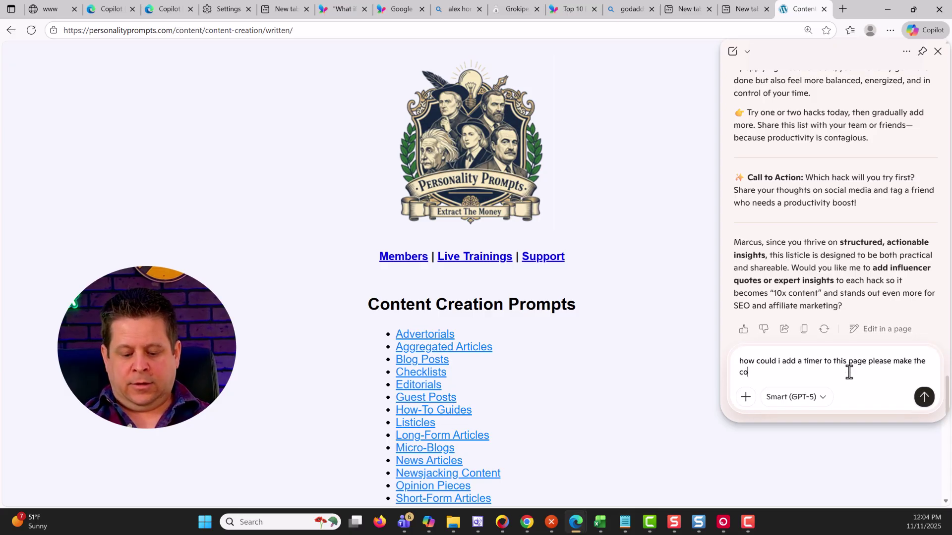
{"action": "type", "text": "de new"}
{"action": "key", "text": "Return"}
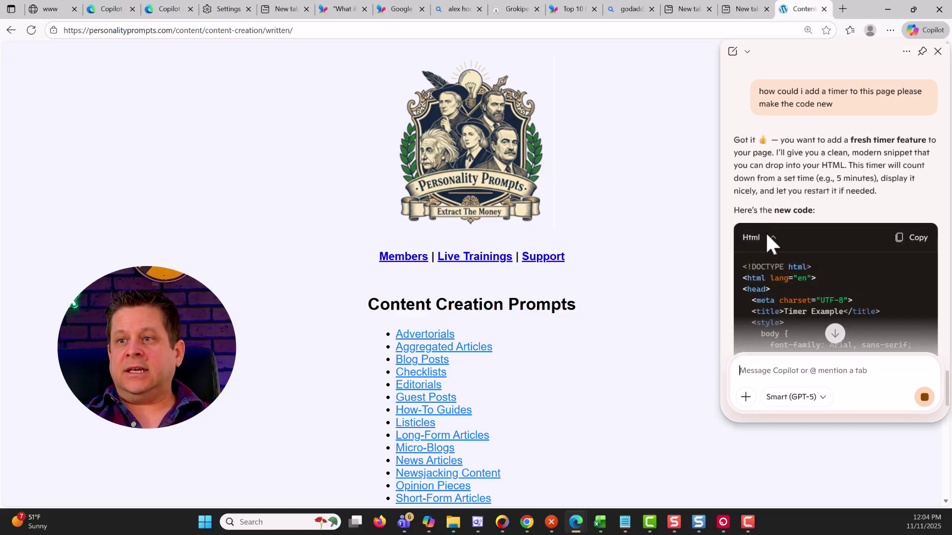
{"action": "scroll", "coordinate": [873, 257], "scroll_direction": "down", "scroll_amount": 6}
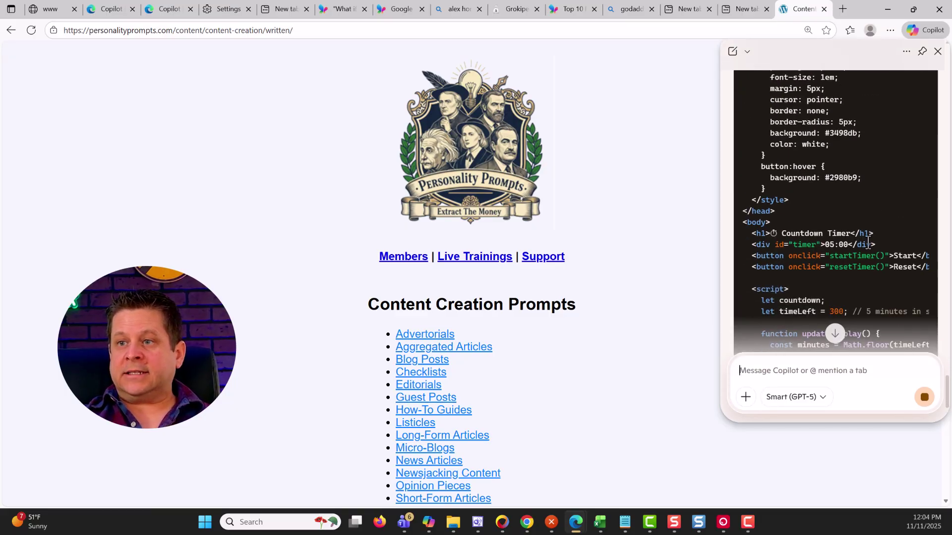
{"action": "scroll", "coordinate": [868, 243], "scroll_direction": "down", "scroll_amount": 1}
{"action": "scroll", "coordinate": [846, 180], "scroll_direction": "down", "scroll_amount": 4}
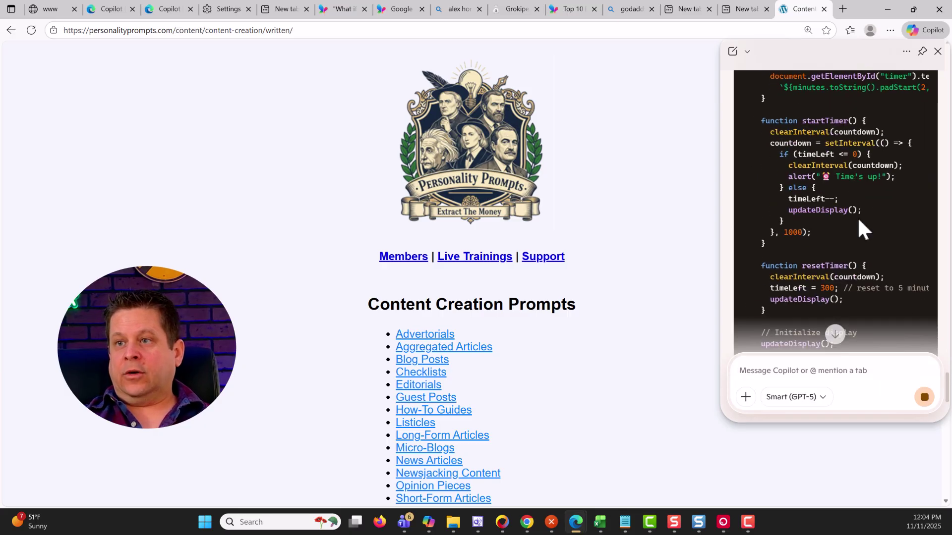
{"action": "scroll", "coordinate": [857, 219], "scroll_direction": "down", "scroll_amount": 5}
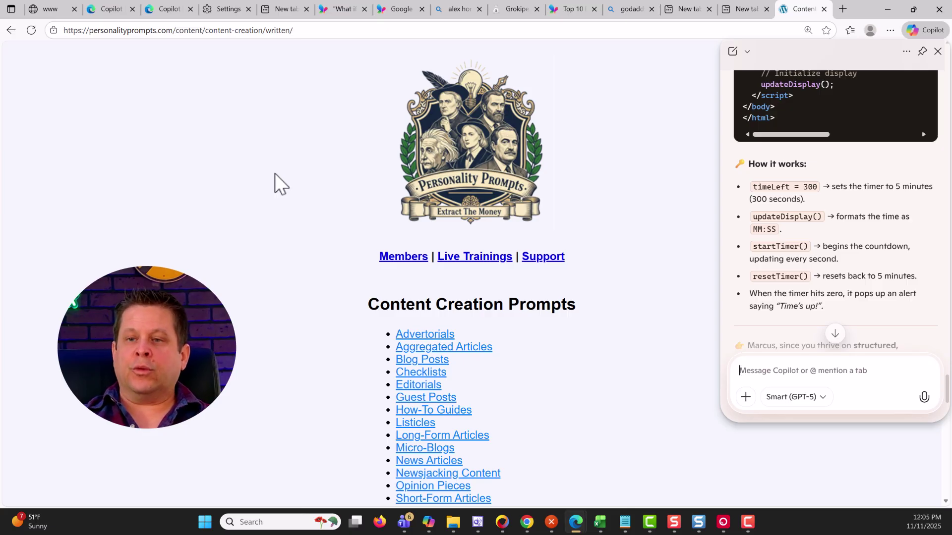
{"action": "mouse_move", "coordinate": [51, 13]}
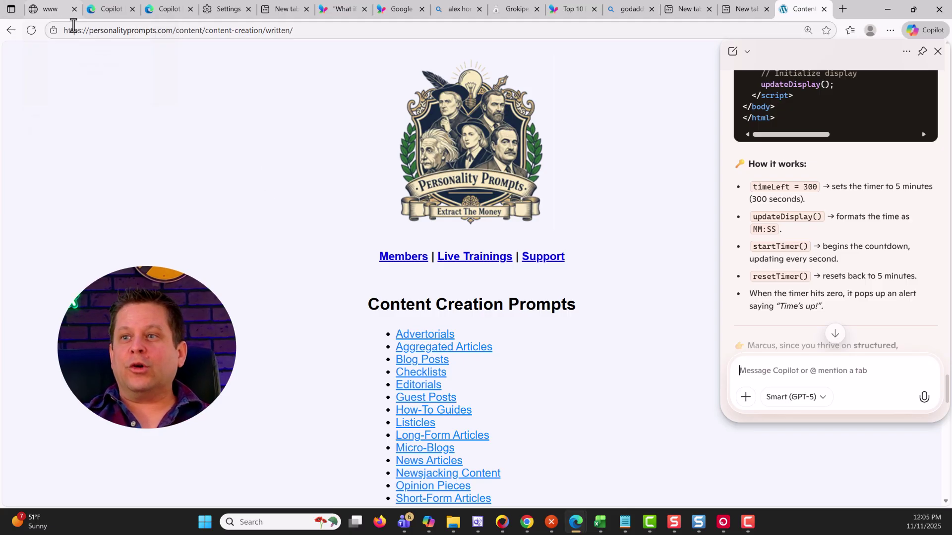
Step: On the copilot.htm outline, highlight CONTENT, SOCIAL MEDIA POST IDEAS and REMEMBER THINGS in turn
{"action": "left_click", "coordinate": [51, 12]}
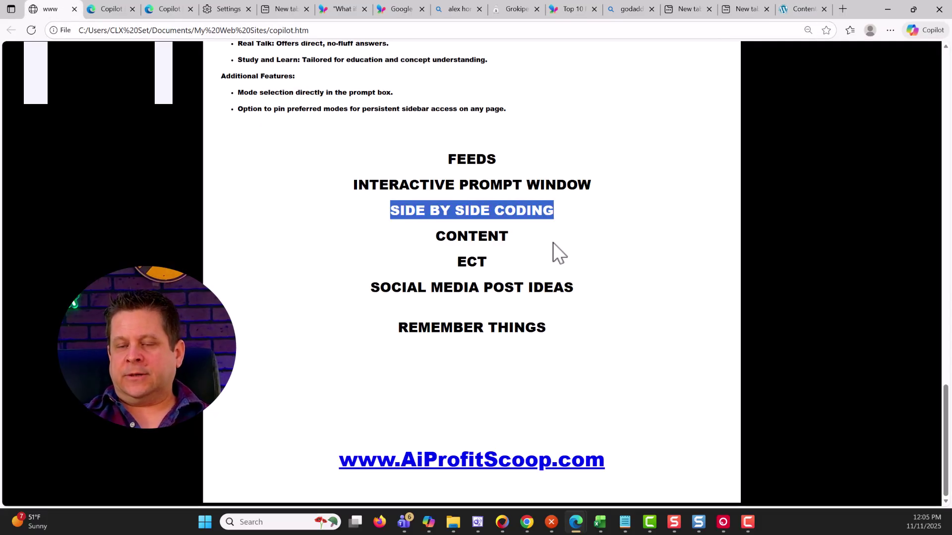
{"action": "left_click_drag", "start_coordinate": [535, 246], "coordinate": [421, 248]}
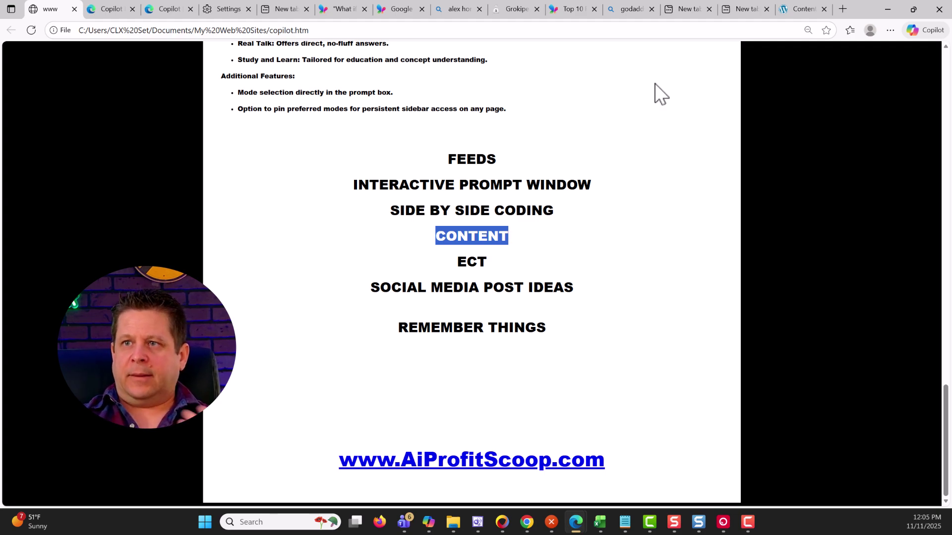
{"action": "mouse_move", "coordinate": [792, 16]}
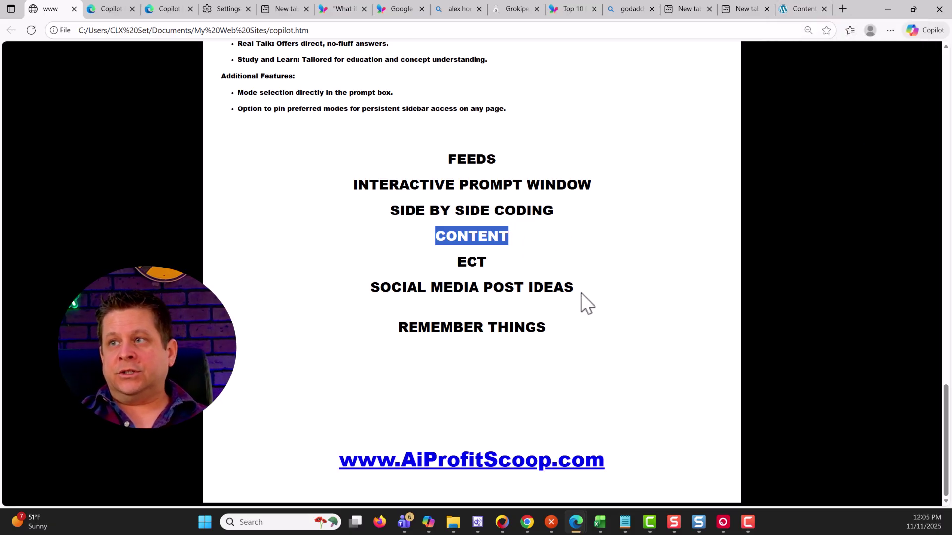
{"action": "left_click_drag", "start_coordinate": [581, 294], "coordinate": [367, 302]}
{"action": "left_click", "coordinate": [643, 268]}
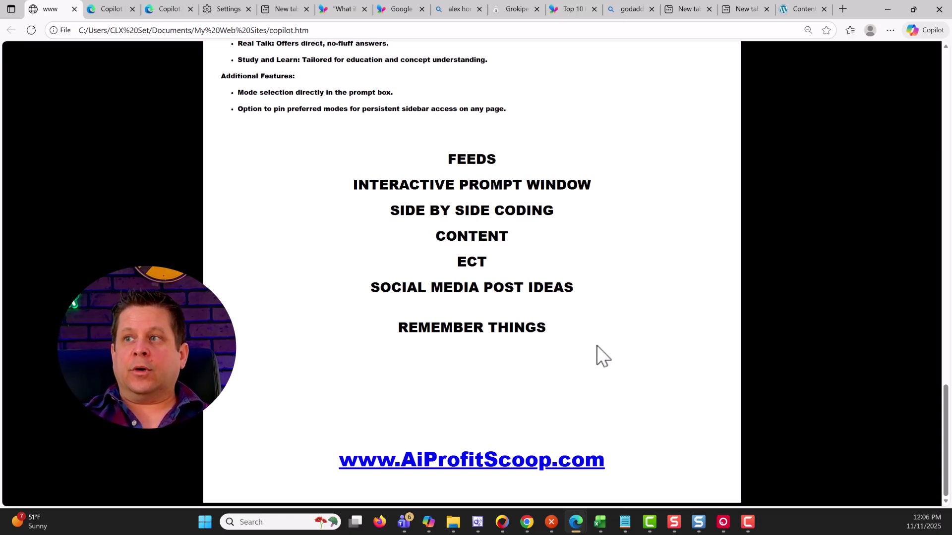
{"action": "mouse_move", "coordinate": [584, 321]}
{"action": "left_mouse_down"}
{"action": "mouse_move", "coordinate": [452, 336]}
{"action": "mouse_move", "coordinate": [595, 336]}
{"action": "left_mouse_up"}
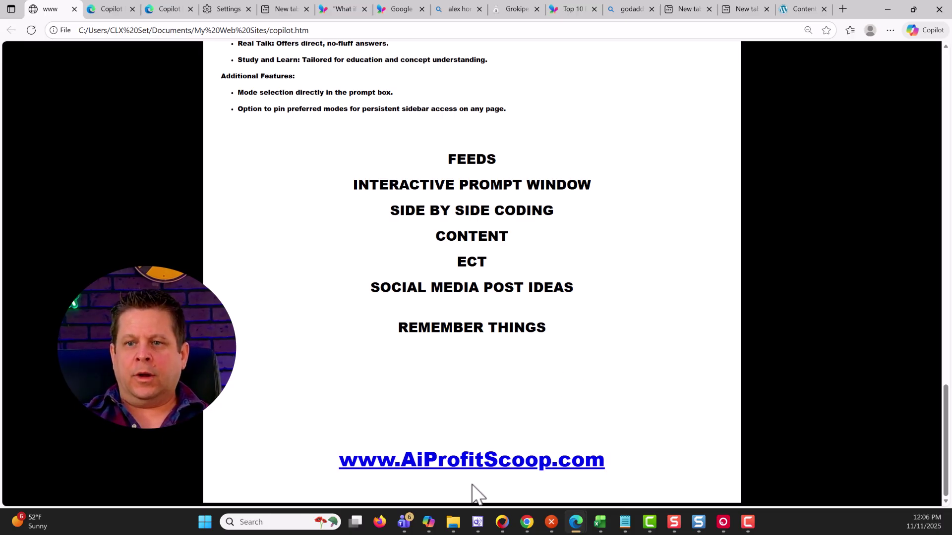
Step: Open Copilot Vision in the Microsoft Copilot app, browse its Screen 1–4 sharing options, and drag the window left
{"action": "left_click", "coordinate": [428, 522]}
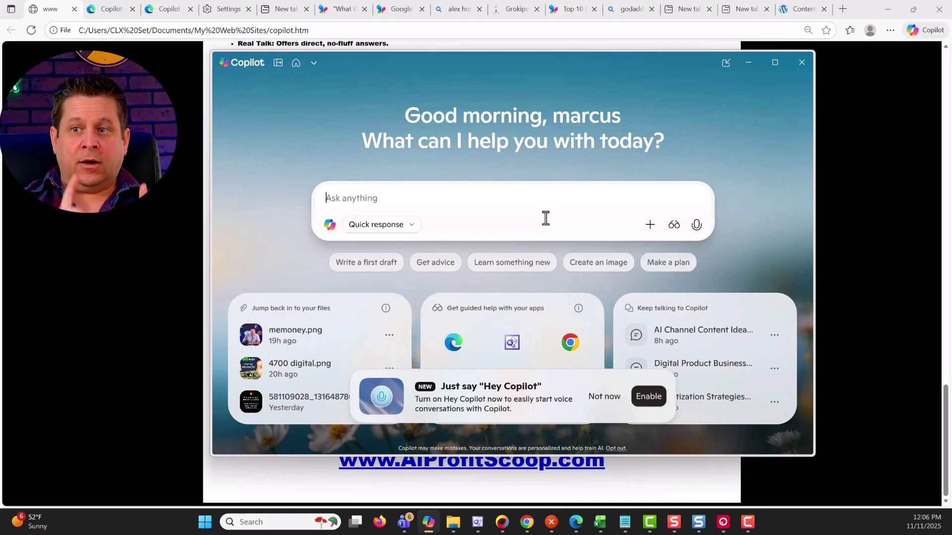
{"action": "left_click", "coordinate": [677, 224]}
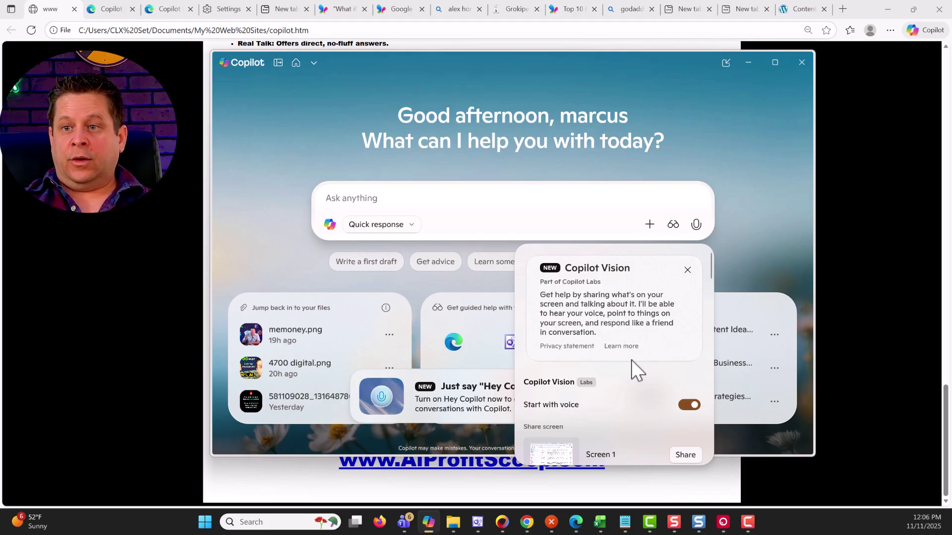
{"action": "scroll", "coordinate": [628, 372], "scroll_direction": "down", "scroll_amount": 2}
{"action": "scroll", "coordinate": [578, 415], "scroll_direction": "down", "scroll_amount": 1}
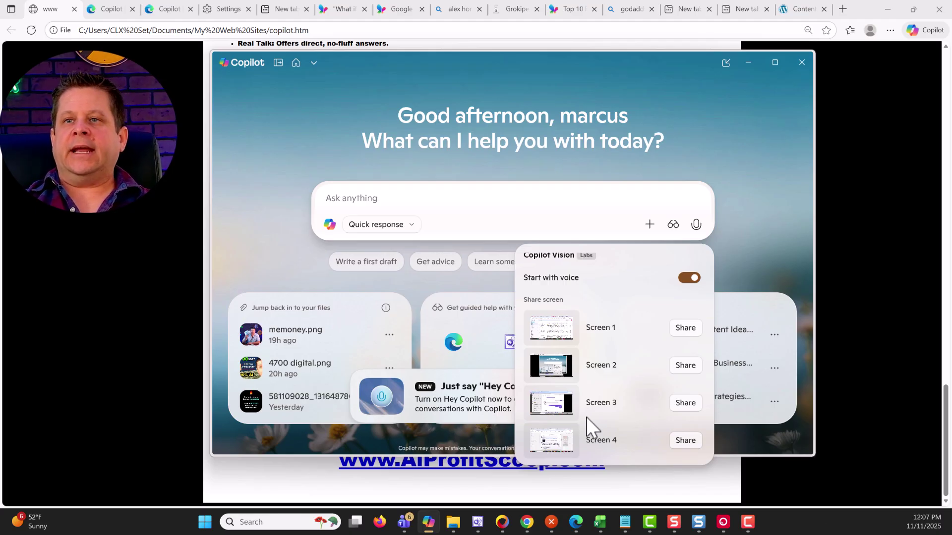
{"action": "left_click_drag", "start_coordinate": [441, 64], "coordinate": [228, 64]}
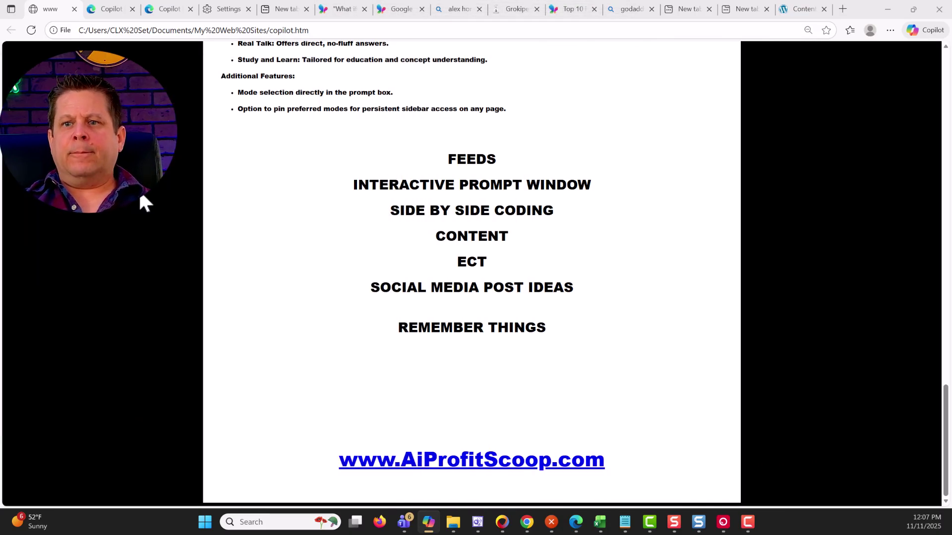